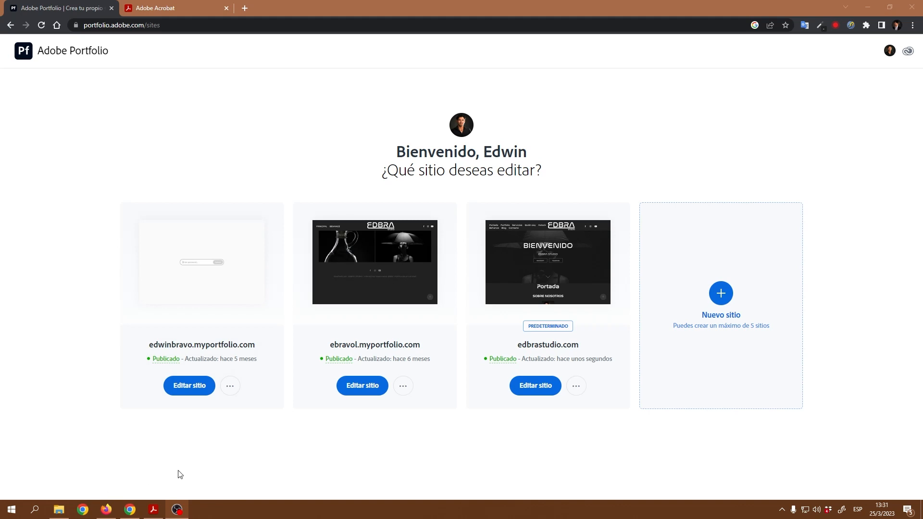
Step: In Firefox, browse the EDBRA home page and view the teal-dress maternity photo and the next gallery photo
{"action": "left_click", "coordinate": [106, 509]}
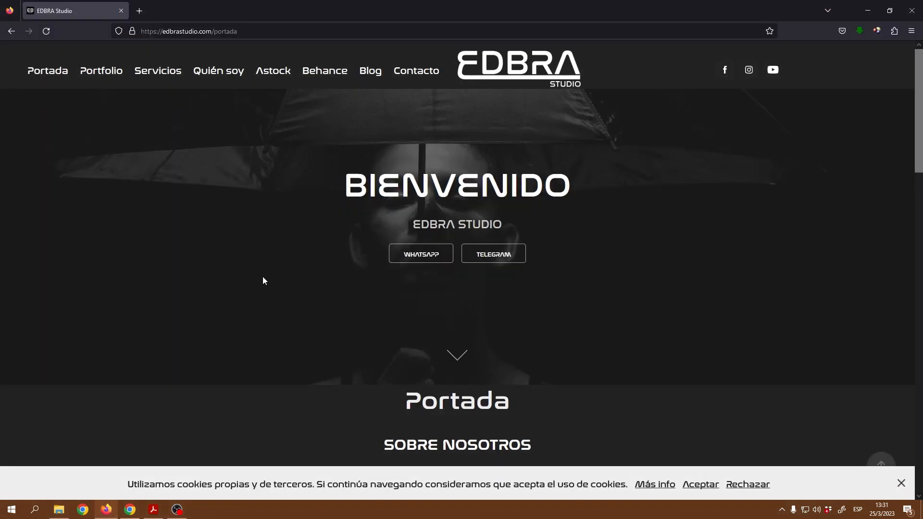
{"action": "scroll", "coordinate": [629, 235], "scroll_direction": "down", "scroll_amount": 5}
{"action": "scroll", "coordinate": [631, 234], "scroll_direction": "up", "scroll_amount": 3}
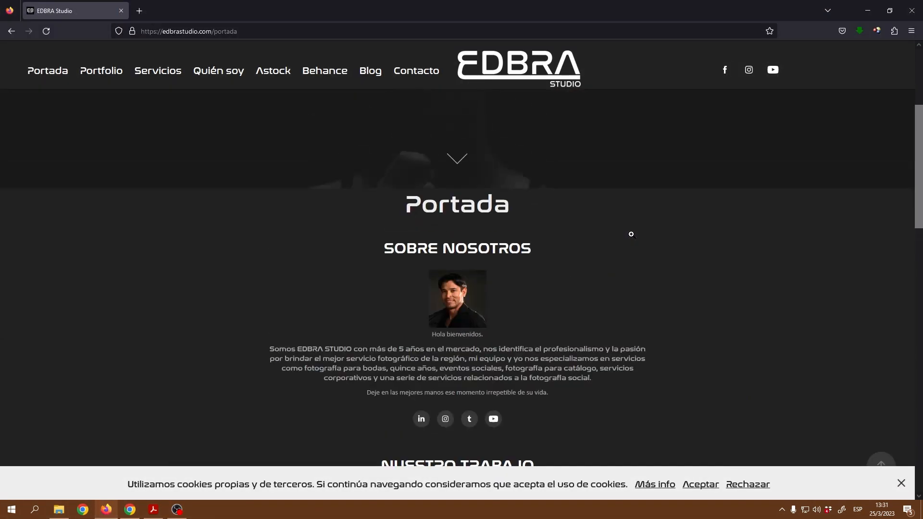
{"action": "scroll", "coordinate": [630, 234], "scroll_direction": "down", "scroll_amount": 10}
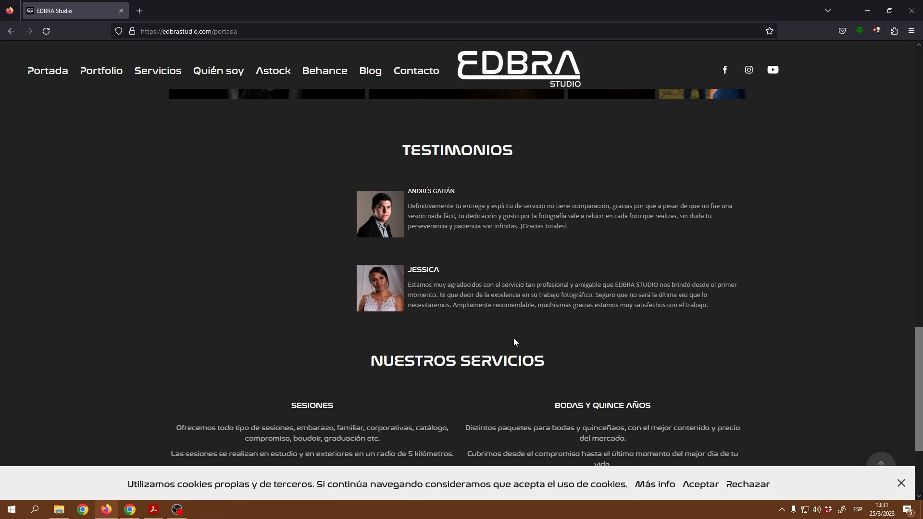
{"action": "scroll", "coordinate": [513, 338], "scroll_direction": "up", "scroll_amount": 5}
{"action": "left_click", "coordinate": [472, 279]}
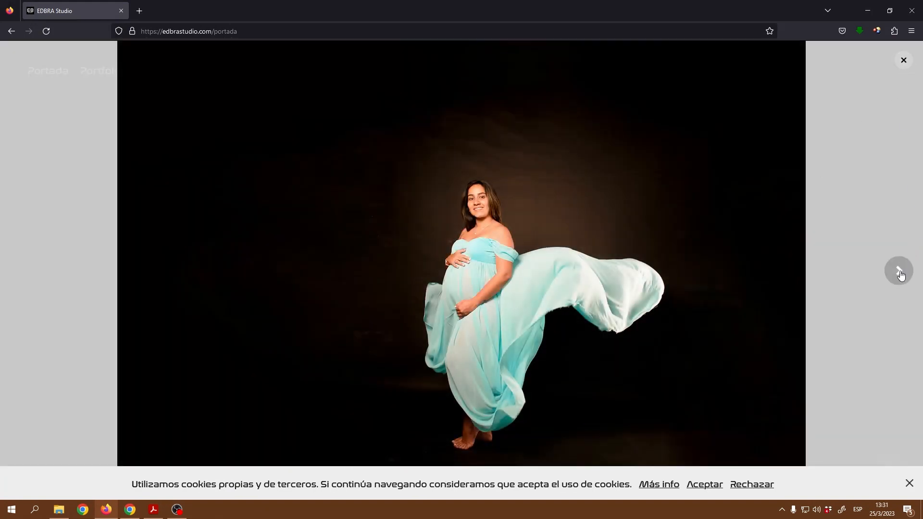
{"action": "left_click", "coordinate": [899, 270]}
{"action": "left_click", "coordinate": [903, 60]}
{"action": "scroll", "coordinate": [311, 284], "scroll_direction": "up", "scroll_amount": 5}
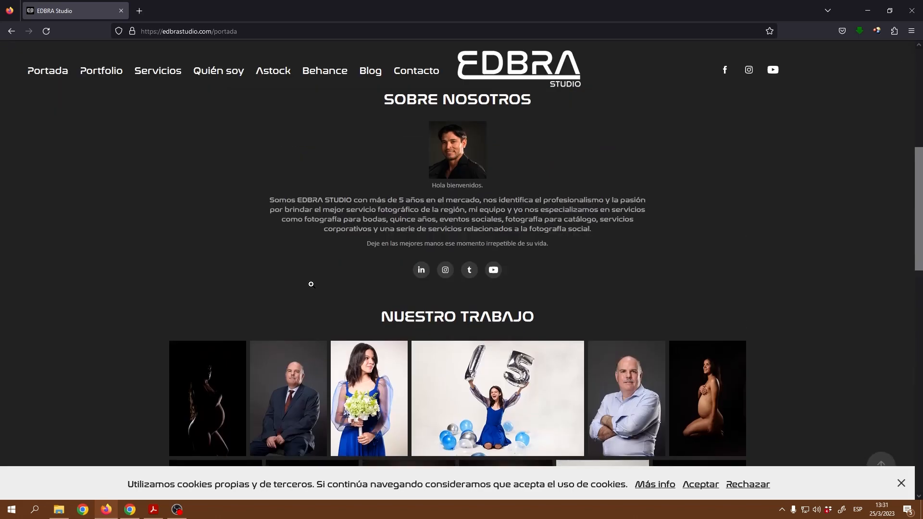
{"action": "scroll", "coordinate": [311, 284], "scroll_direction": "up", "scroll_amount": 5}
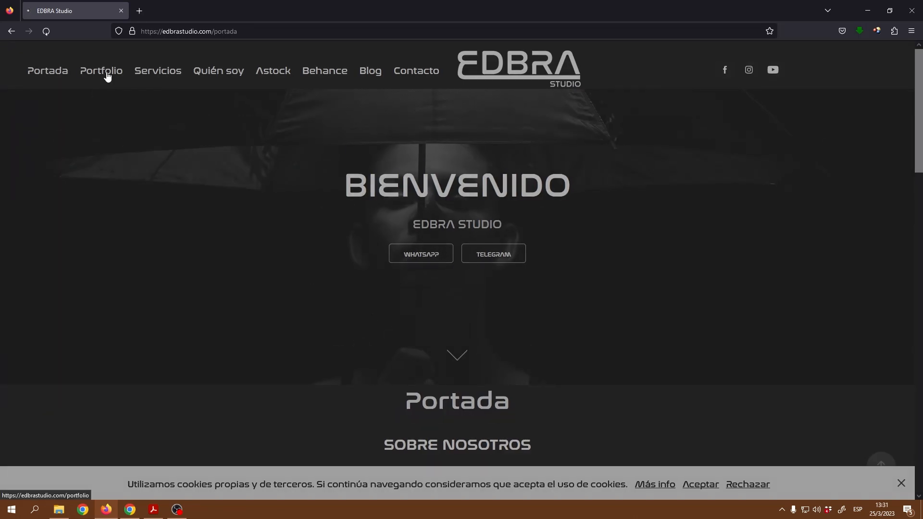
Step: Visit the site's Portfolio, Servicios and Quién soy pages
{"action": "left_click", "coordinate": [105, 75]}
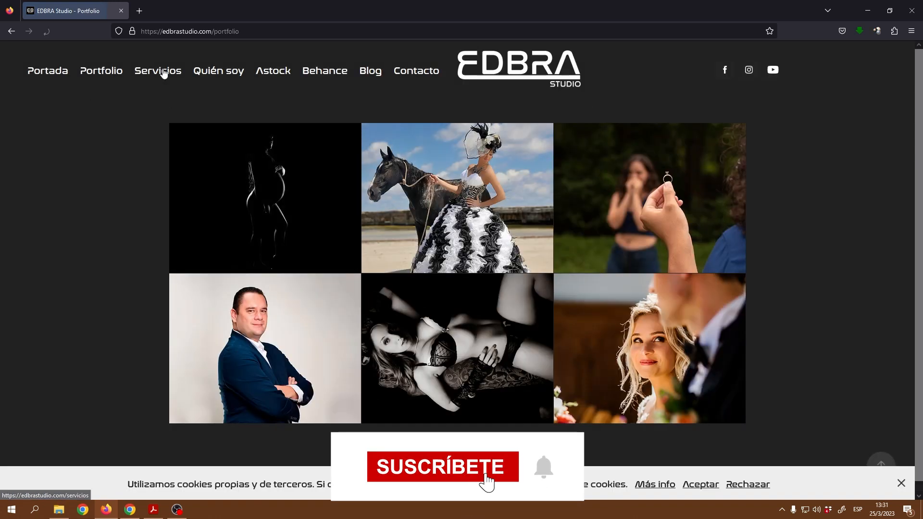
{"action": "left_click", "coordinate": [166, 71]}
{"action": "left_click", "coordinate": [228, 72]}
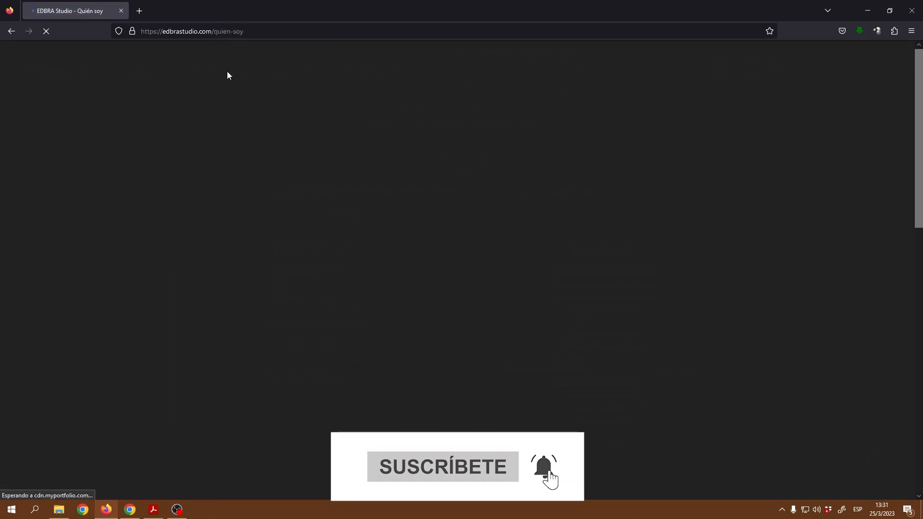
{"action": "scroll", "coordinate": [544, 253], "scroll_direction": "down", "scroll_amount": 3}
{"action": "scroll", "coordinate": [552, 270], "scroll_direction": "up", "scroll_amount": 2}
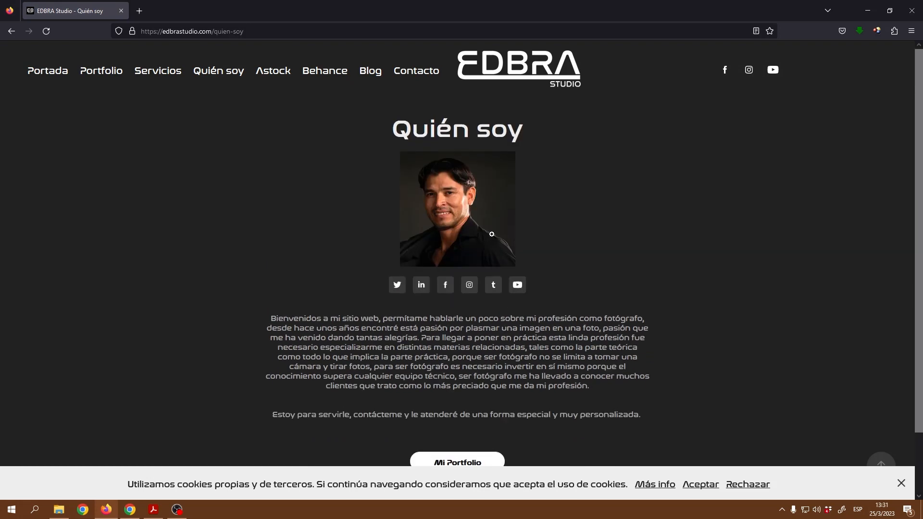
Step: From the Blog page, open and read 'Qué debo considerar en una sesión de embarazo'
{"action": "left_click", "coordinate": [370, 73]}
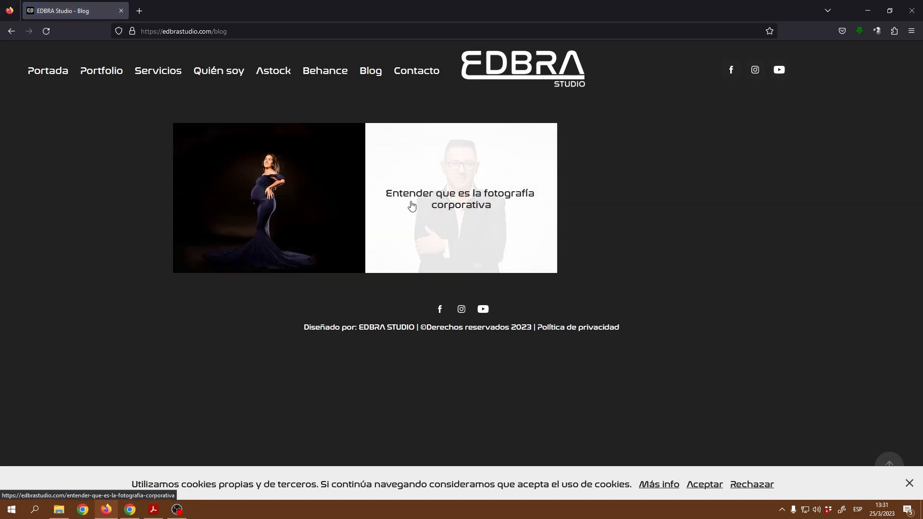
{"action": "left_click", "coordinate": [275, 201]}
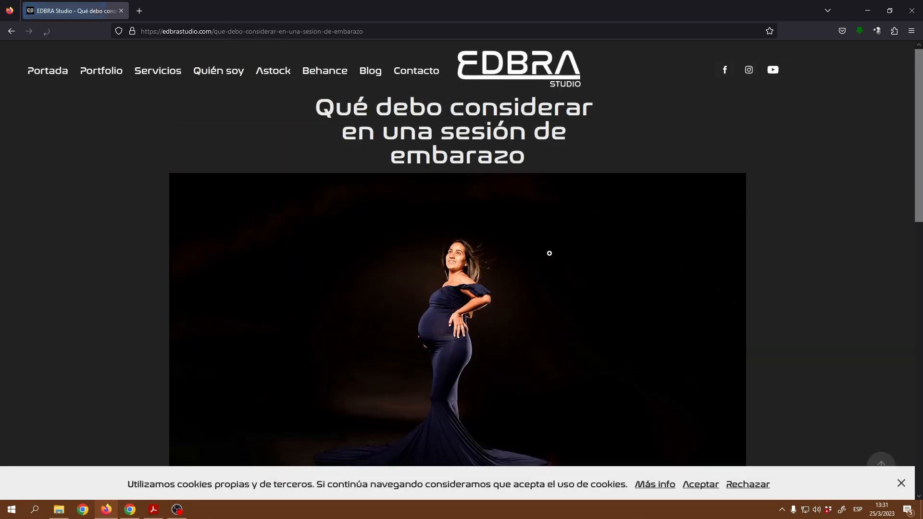
{"action": "scroll", "coordinate": [576, 289], "scroll_direction": "down", "scroll_amount": 5}
{"action": "scroll", "coordinate": [575, 288], "scroll_direction": "down", "scroll_amount": 5}
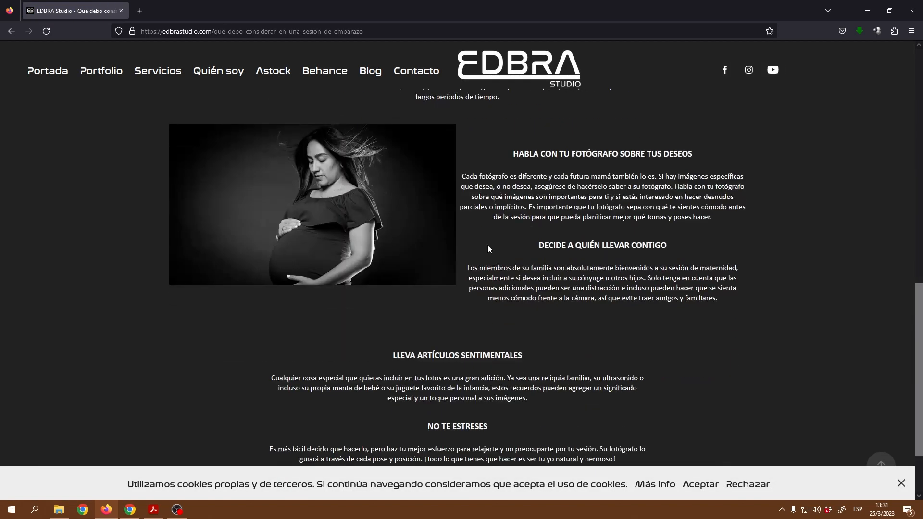
{"action": "scroll", "coordinate": [525, 228], "scroll_direction": "down", "scroll_amount": 2}
{"action": "scroll", "coordinate": [526, 231], "scroll_direction": "up", "scroll_amount": 15}
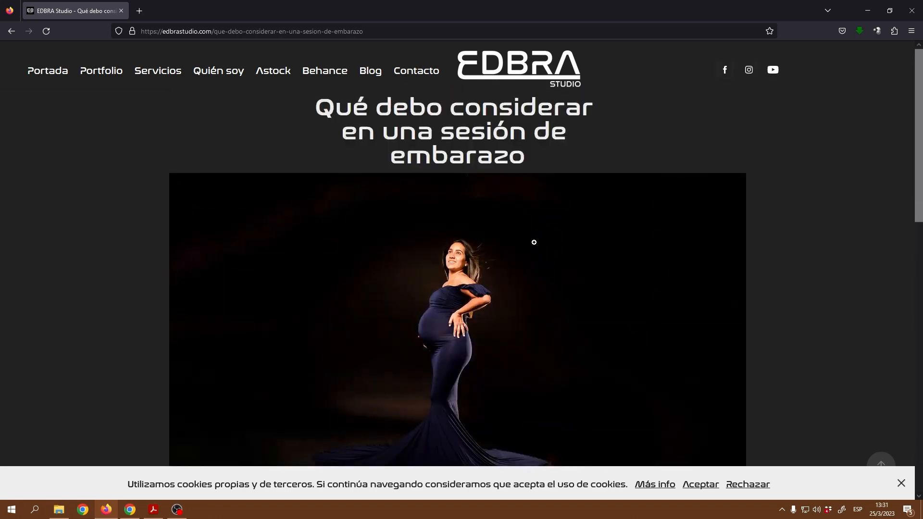
Step: Look over the form on the site's Contacto page
{"action": "left_click", "coordinate": [419, 76]}
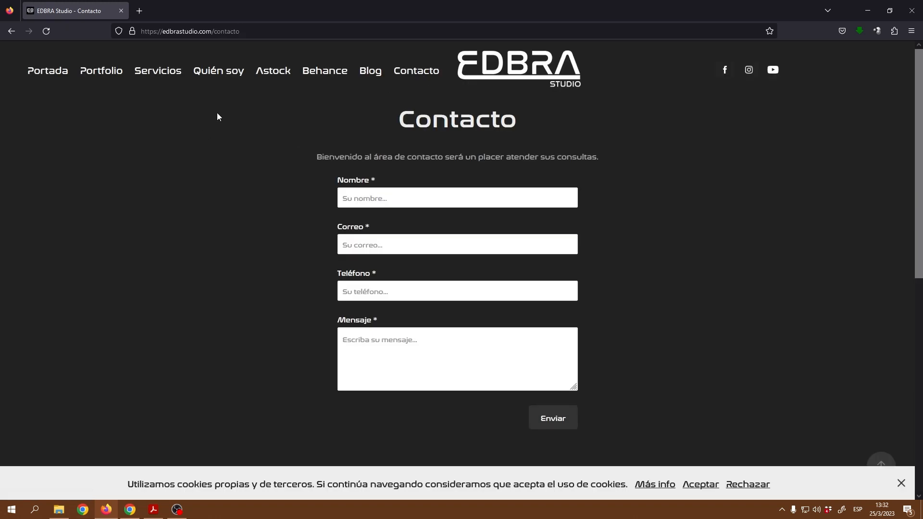
{"action": "scroll", "coordinate": [589, 267], "scroll_direction": "down", "scroll_amount": 7}
{"action": "scroll", "coordinate": [589, 268], "scroll_direction": "up", "scroll_amount": 7}
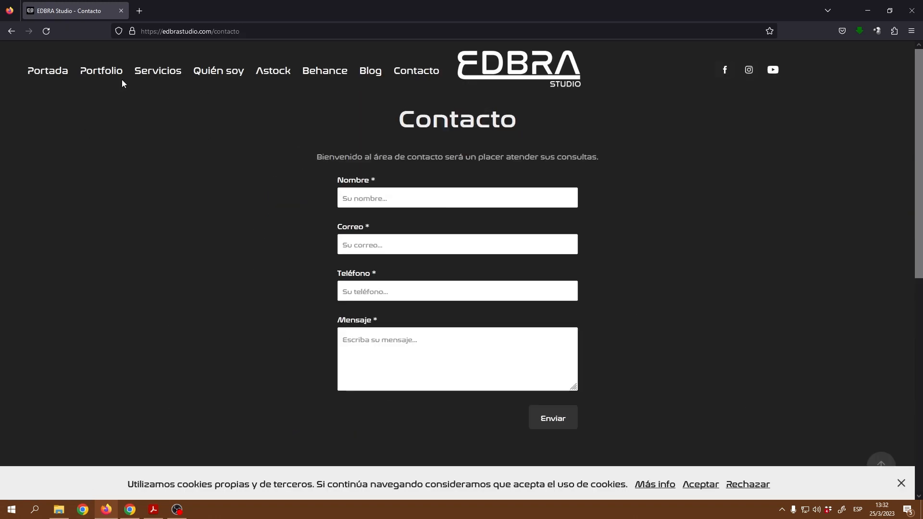
Step: Review the Servicios wedding packages and their MÁS INFORMACIÓN link, then return to the Adobe Portfolio sites list
{"action": "left_click", "coordinate": [158, 77]}
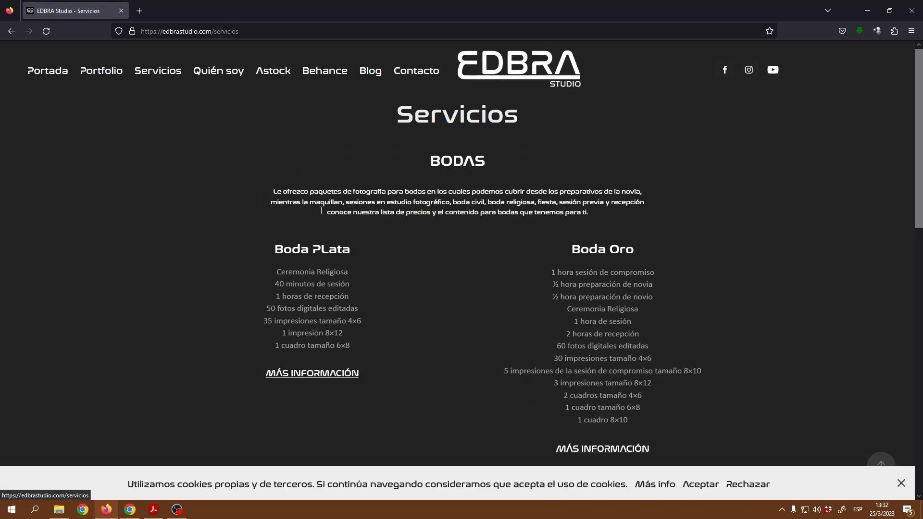
{"action": "scroll", "coordinate": [458, 276], "scroll_direction": "down", "scroll_amount": 2}
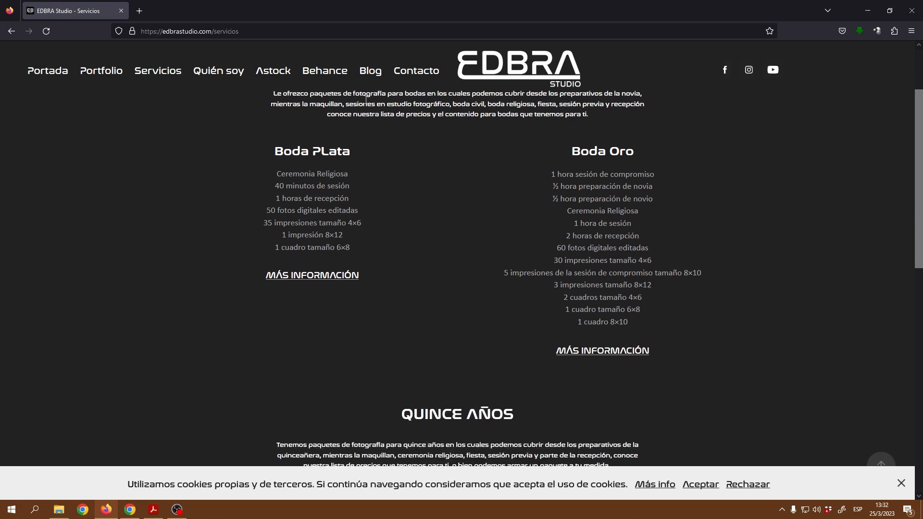
{"action": "scroll", "coordinate": [447, 215], "scroll_direction": "up", "scroll_amount": 1}
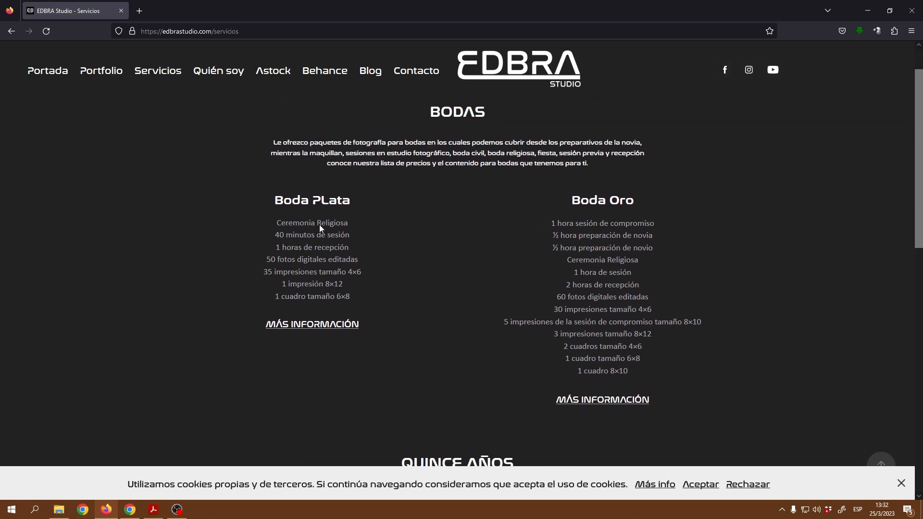
{"action": "scroll", "coordinate": [523, 287], "scroll_direction": "down", "scroll_amount": 6}
{"action": "scroll", "coordinate": [524, 275], "scroll_direction": "up", "scroll_amount": 6}
{"action": "left_click", "coordinate": [334, 325]}
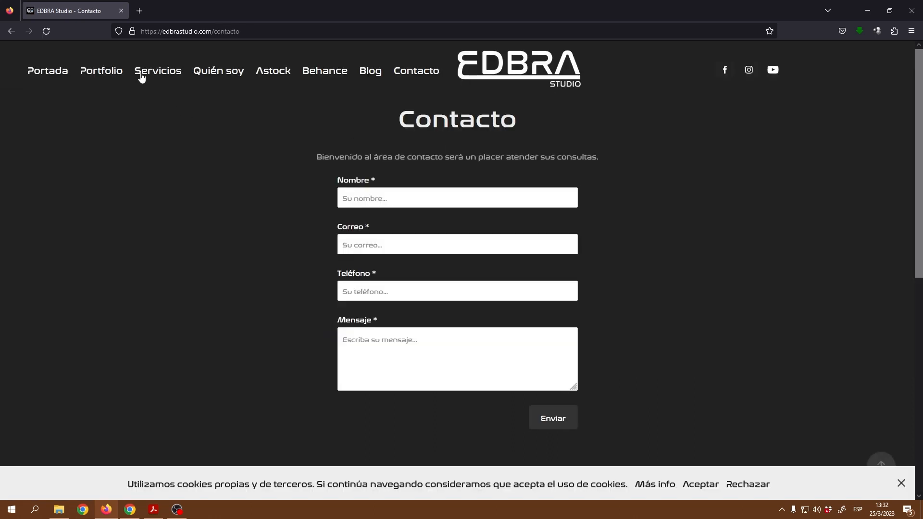
{"action": "left_click", "coordinate": [141, 76]}
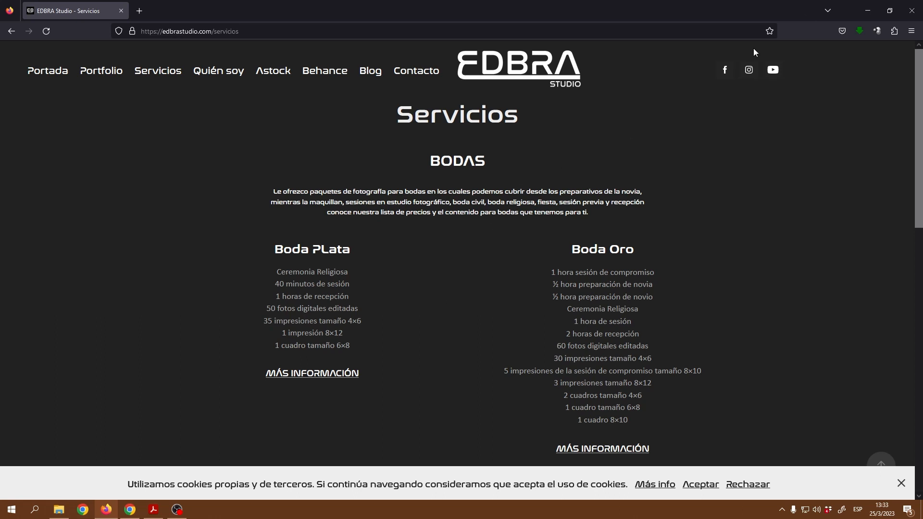
{"action": "left_click", "coordinate": [129, 509]}
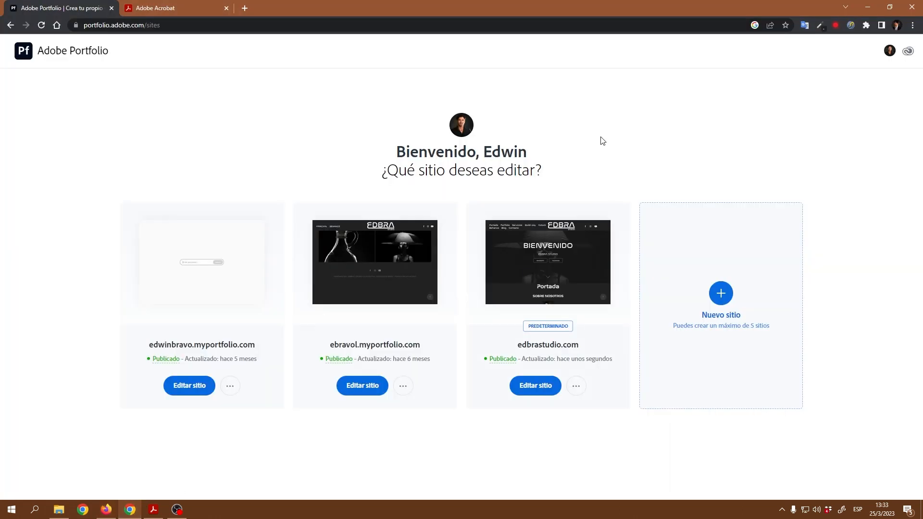
{"action": "left_click", "coordinate": [153, 511]}
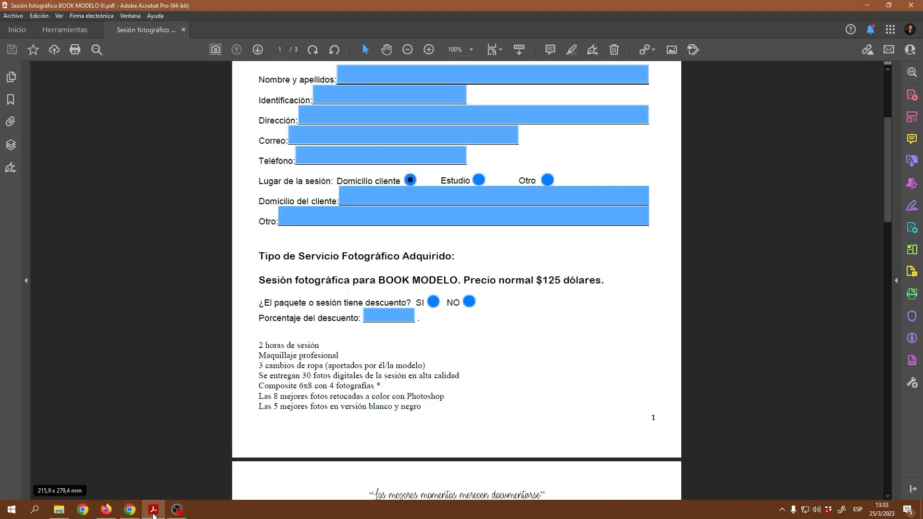
{"action": "scroll", "coordinate": [556, 198], "scroll_direction": "up", "scroll_amount": 5}
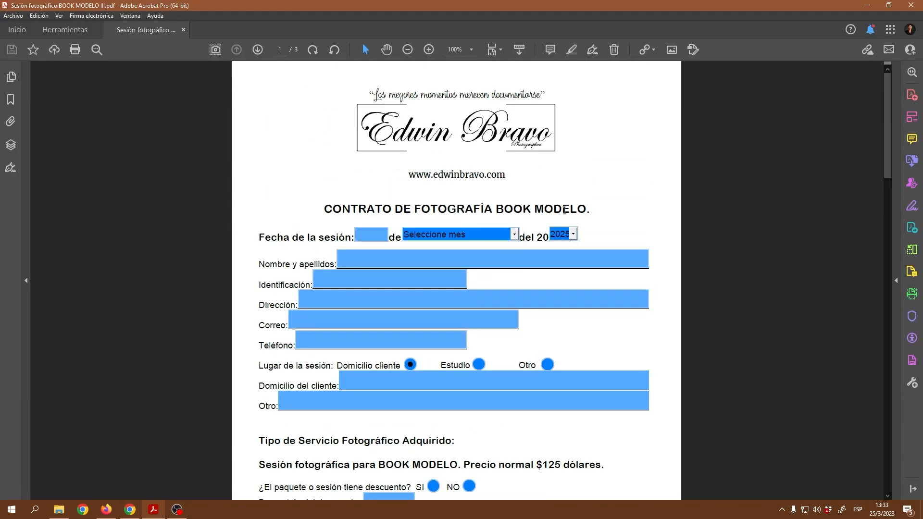
{"action": "scroll", "coordinate": [563, 210], "scroll_direction": "down", "scroll_amount": 3}
{"action": "scroll", "coordinate": [569, 289], "scroll_direction": "up", "scroll_amount": 3}
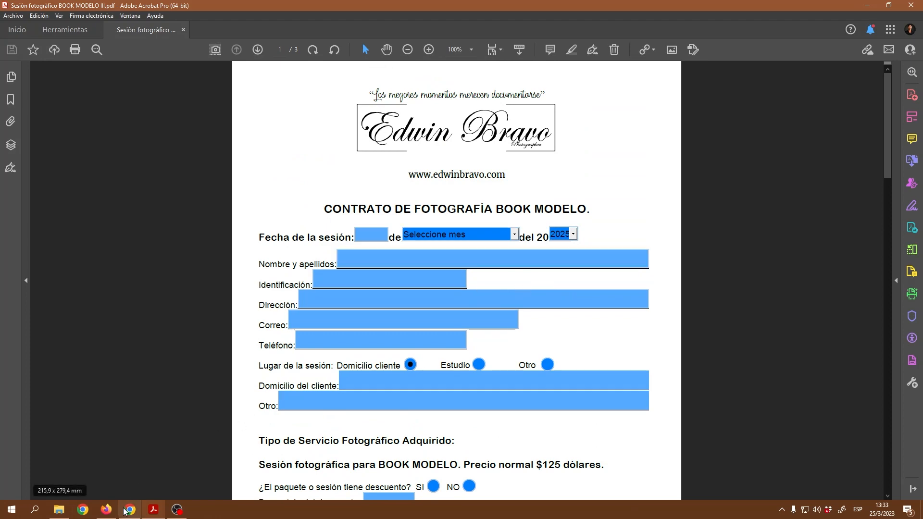
{"action": "left_click", "coordinate": [106, 509]}
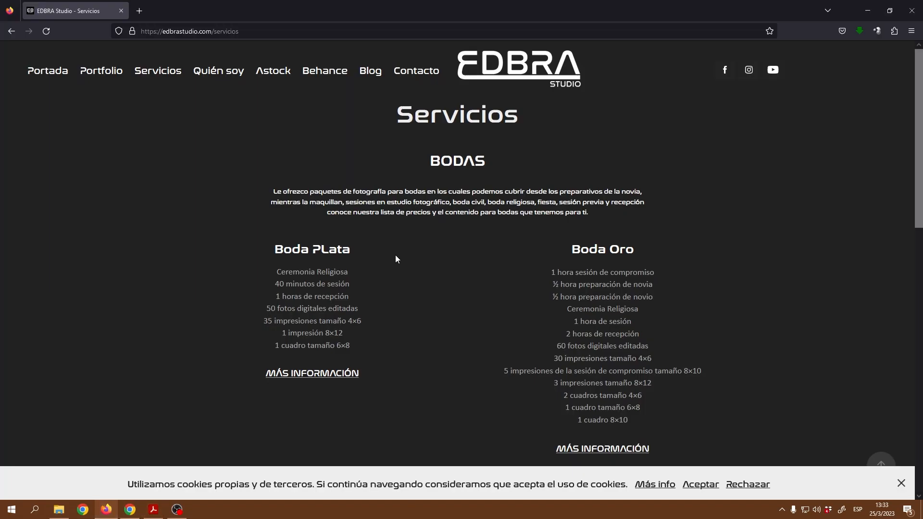
{"action": "left_click", "coordinate": [867, 10]}
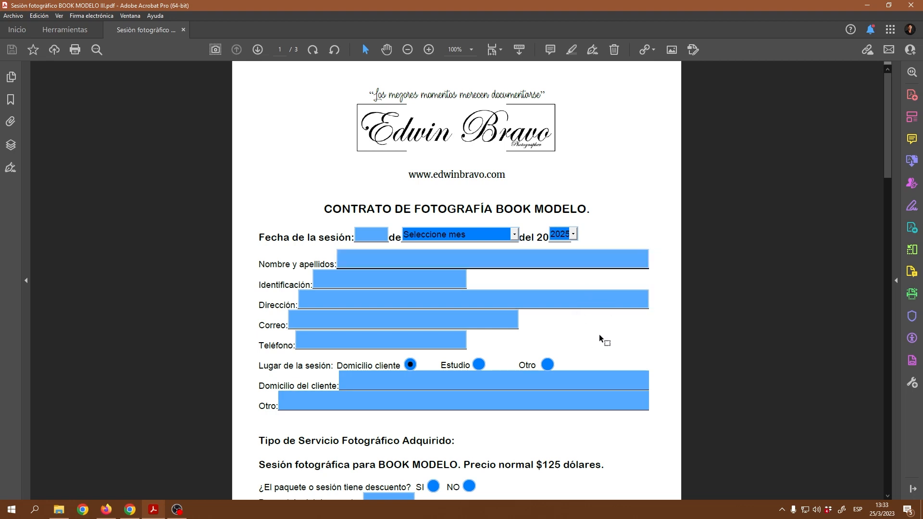
{"action": "scroll", "coordinate": [603, 341], "scroll_direction": "down", "scroll_amount": 2}
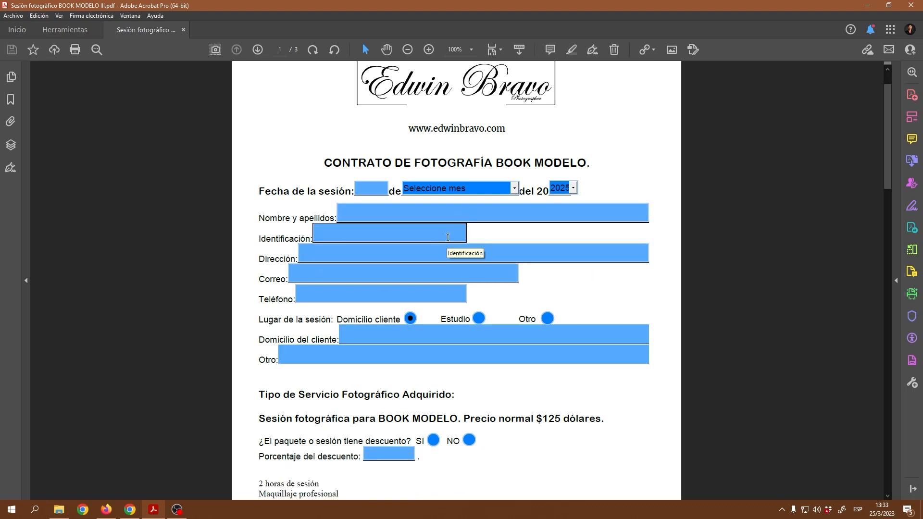
{"action": "scroll", "coordinate": [503, 268], "scroll_direction": "down", "scroll_amount": 1}
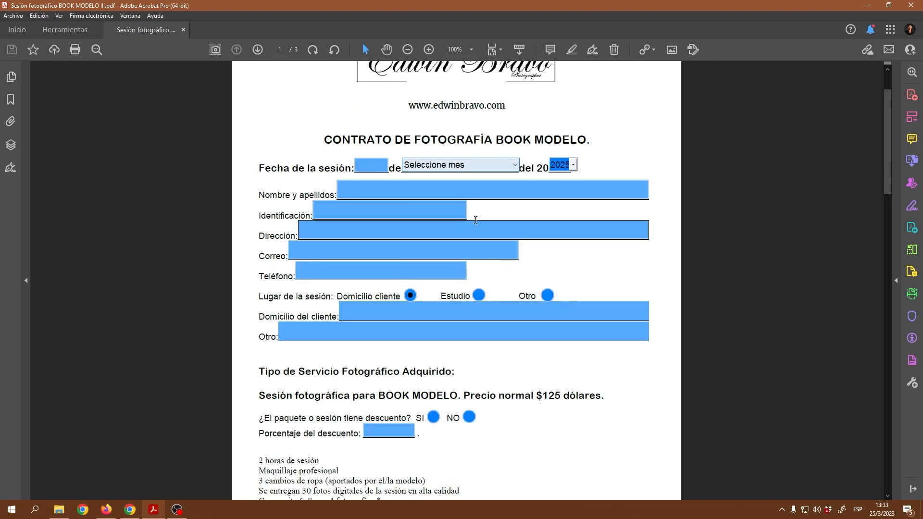
{"action": "left_click", "coordinate": [515, 165]}
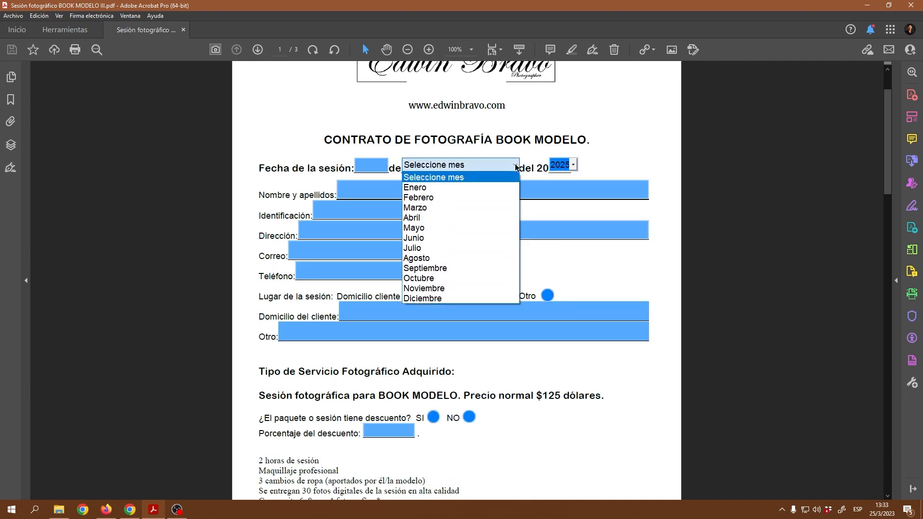
{"action": "left_click", "coordinate": [575, 166]}
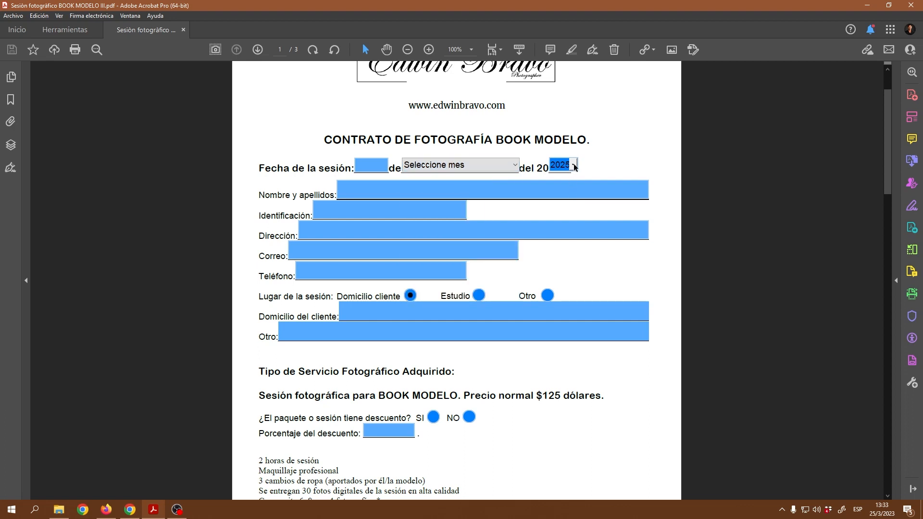
{"action": "key", "text": "shift+Tab"}
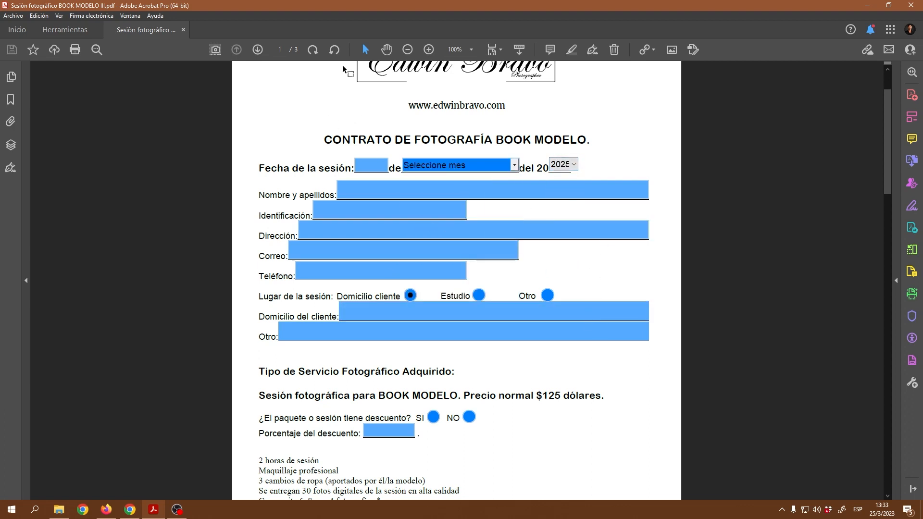
{"action": "scroll", "coordinate": [532, 325], "scroll_direction": "down", "scroll_amount": 1}
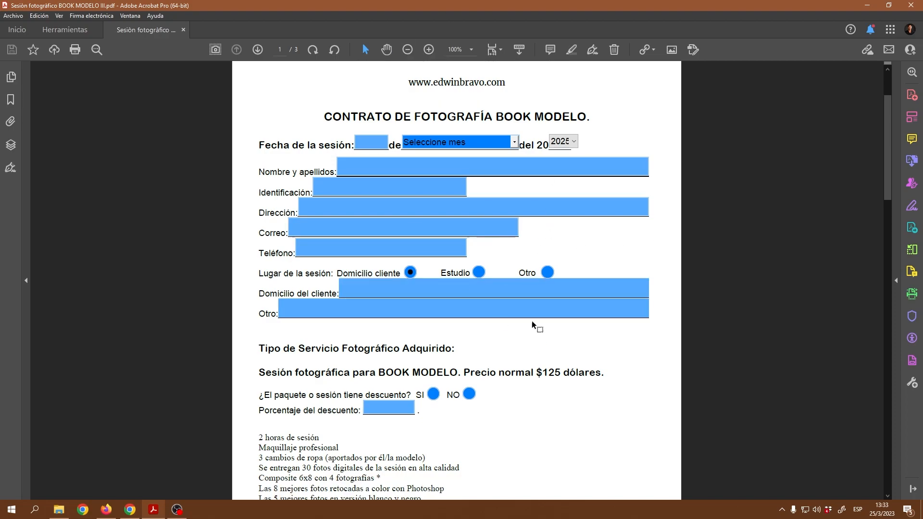
{"action": "scroll", "coordinate": [532, 325], "scroll_direction": "up", "scroll_amount": 5}
{"action": "scroll", "coordinate": [532, 278], "scroll_direction": "down", "scroll_amount": 11}
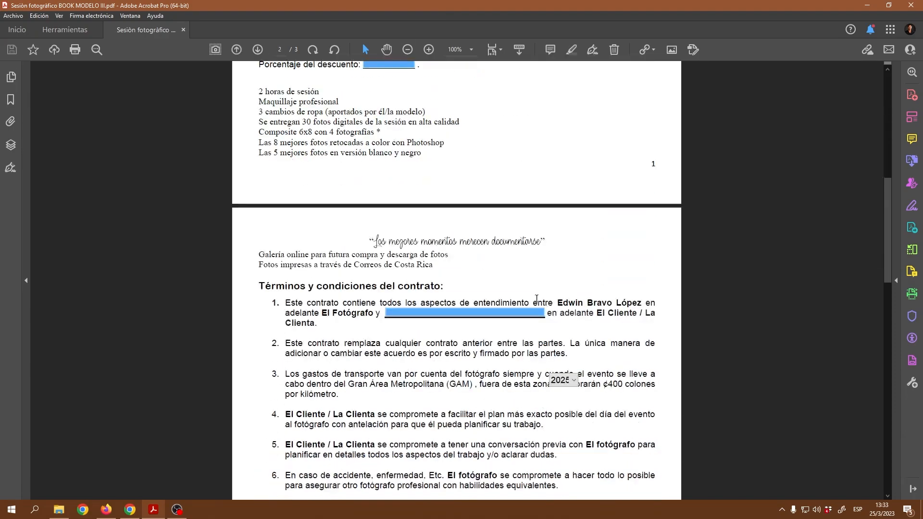
{"action": "scroll", "coordinate": [537, 298], "scroll_direction": "down", "scroll_amount": 20}
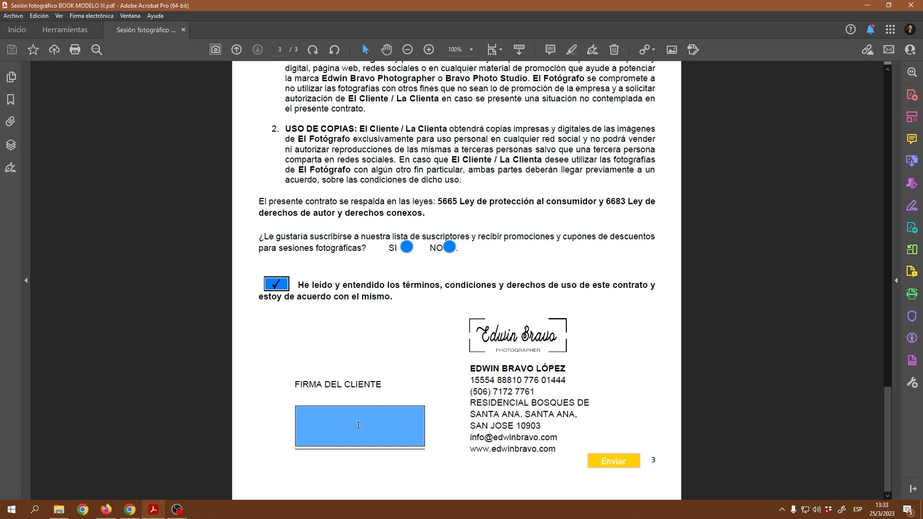
{"action": "scroll", "coordinate": [468, 324], "scroll_direction": "up", "scroll_amount": 3}
{"action": "scroll", "coordinate": [467, 324], "scroll_direction": "up", "scroll_amount": 10}
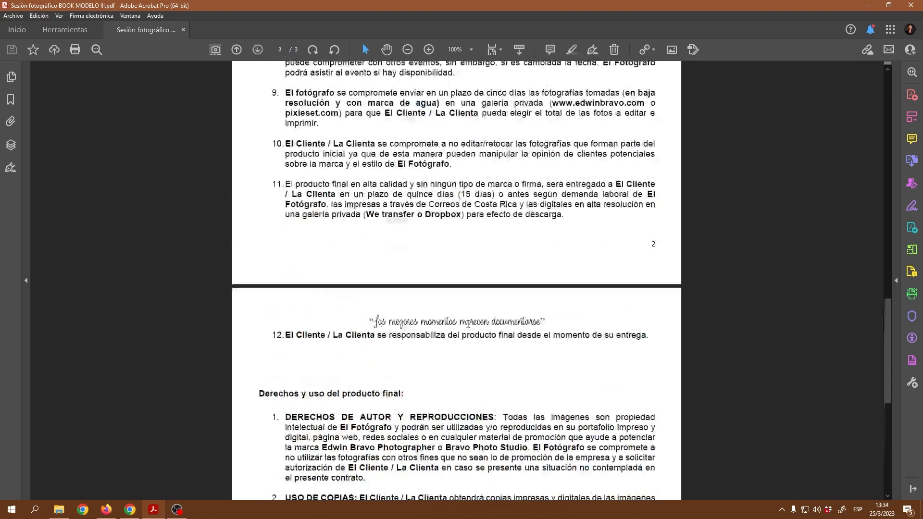
Step: From Acrobat's Herramientas overview, choose Cree un formulario web for the contract
{"action": "left_click", "coordinate": [71, 35]}
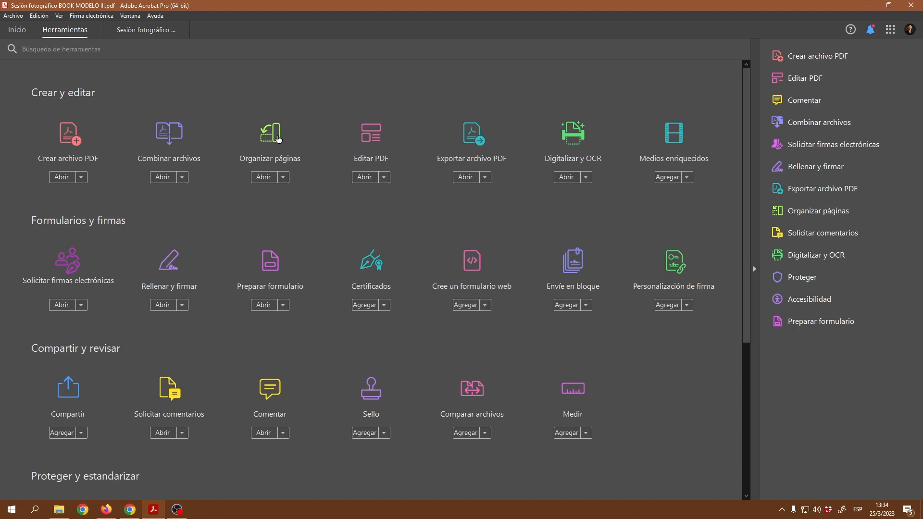
{"action": "left_click", "coordinate": [140, 31]}
{"action": "scroll", "coordinate": [474, 231], "scroll_direction": "up", "scroll_amount": 4}
{"action": "scroll", "coordinate": [475, 233], "scroll_direction": "up", "scroll_amount": 5}
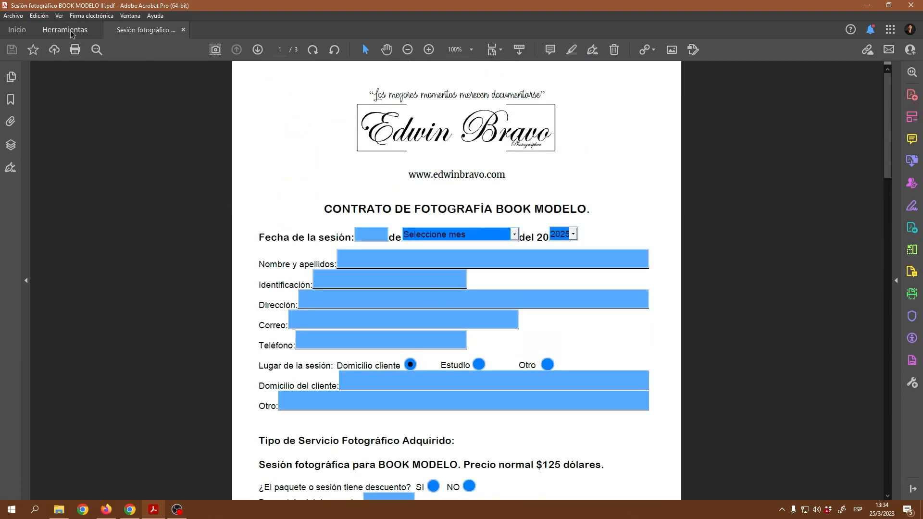
{"action": "left_click", "coordinate": [429, 266]}
{"action": "left_click", "coordinate": [71, 30]}
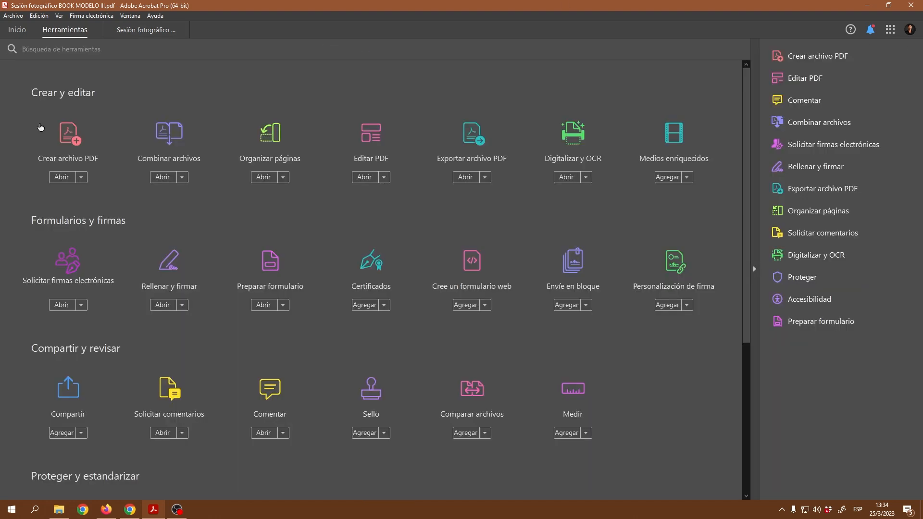
{"action": "left_click", "coordinate": [474, 270]}
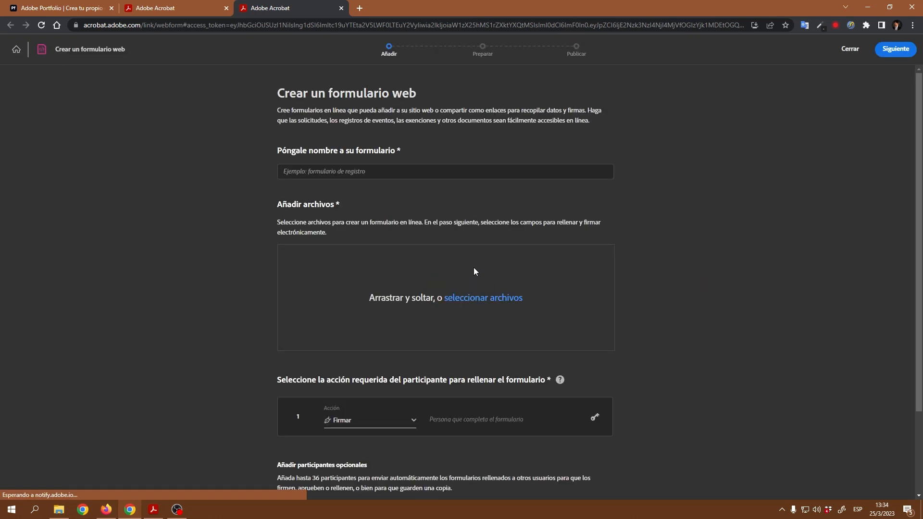
Step: Attach the BOOK MODELO III contract PDF from the computer to the web form
{"action": "left_click", "coordinate": [481, 297]}
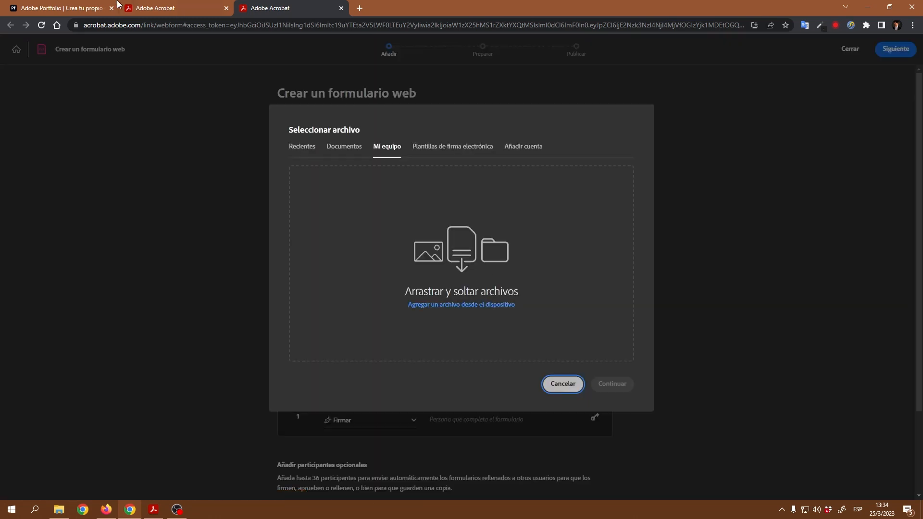
{"action": "left_click", "coordinate": [471, 305]}
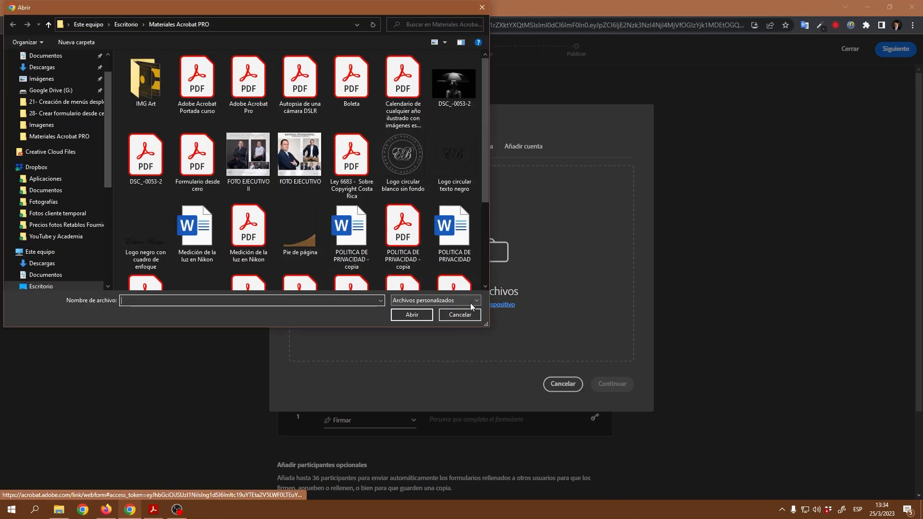
{"action": "scroll", "coordinate": [324, 192], "scroll_direction": "down", "scroll_amount": 3}
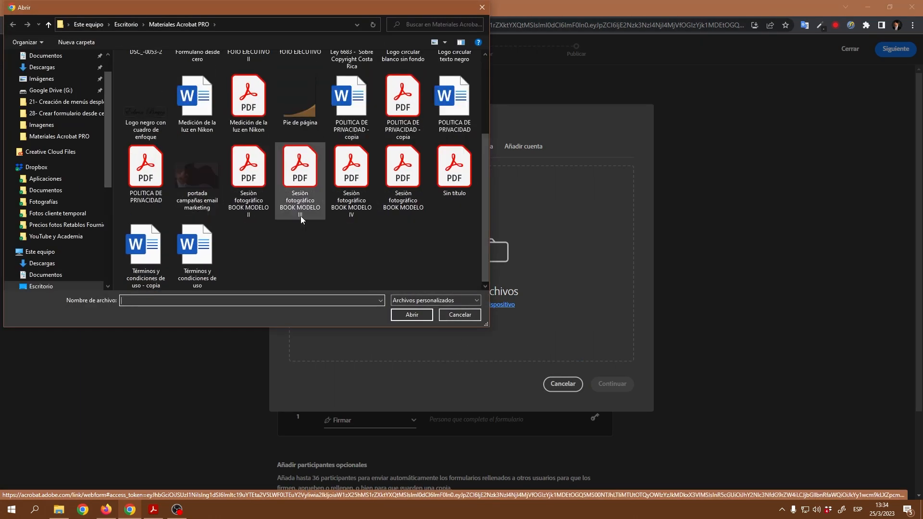
{"action": "left_click", "coordinate": [302, 176]}
{"action": "left_click", "coordinate": [415, 315]}
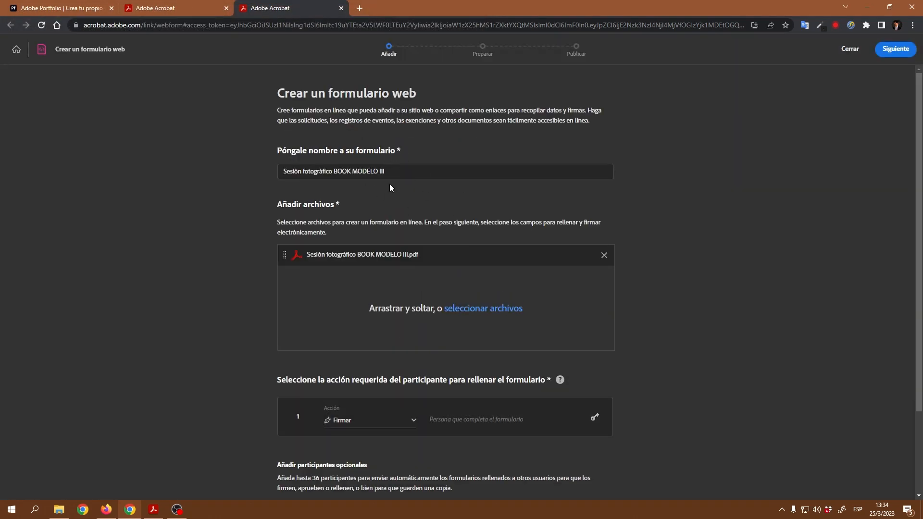
Step: Set the participant Acción to 'Rellenar formulario' and continue with Siguiente
{"action": "scroll", "coordinate": [457, 214], "scroll_direction": "down", "scroll_amount": 2}
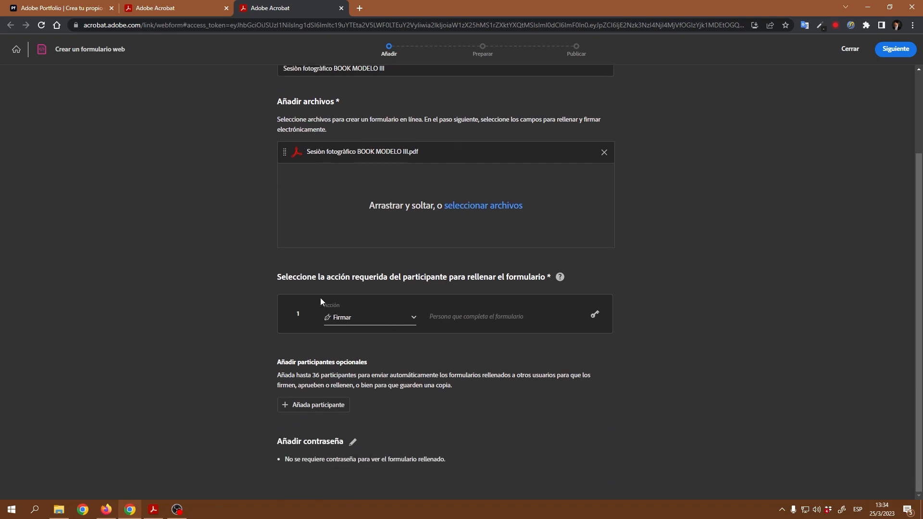
{"action": "left_click", "coordinate": [383, 320]}
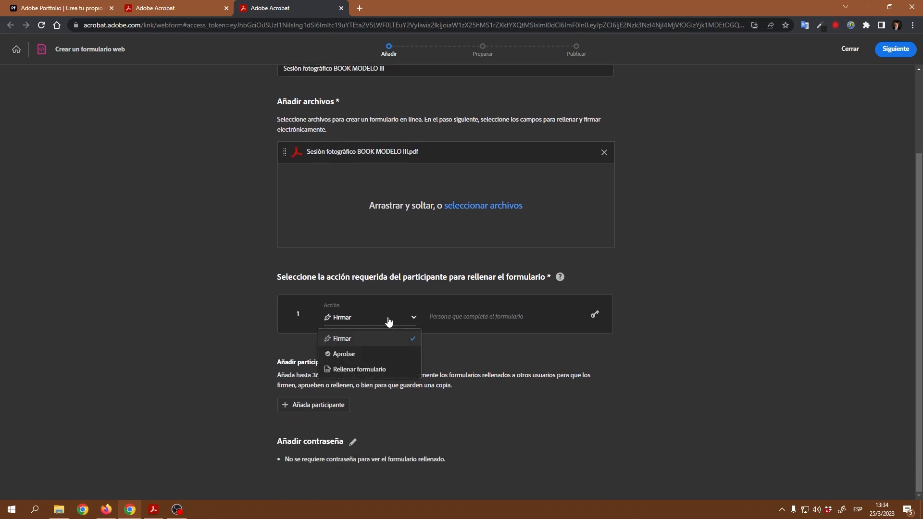
{"action": "left_click", "coordinate": [372, 368]}
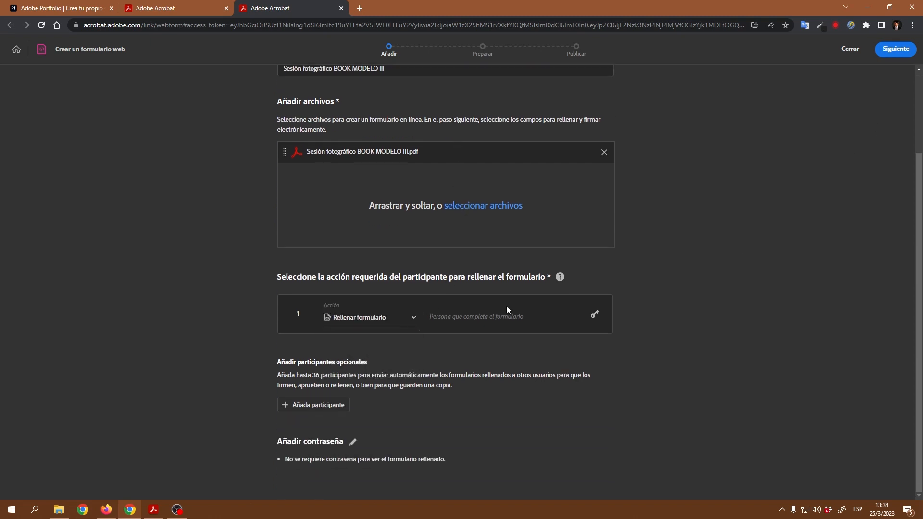
{"action": "scroll", "coordinate": [614, 296], "scroll_direction": "up", "scroll_amount": 2}
{"action": "left_click", "coordinate": [889, 52]}
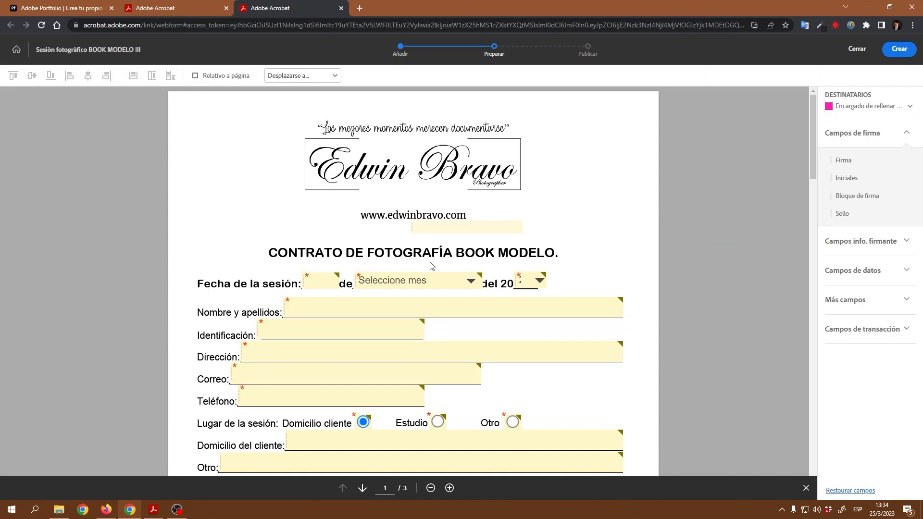
Step: Review the prepared form fields and publish the web form with Crear
{"action": "scroll", "coordinate": [555, 229], "scroll_direction": "down", "scroll_amount": 3}
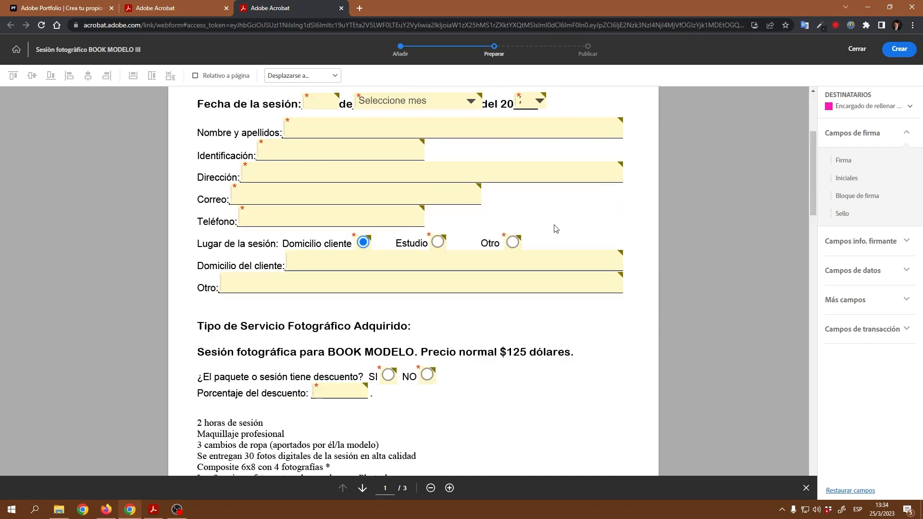
{"action": "scroll", "coordinate": [555, 228], "scroll_direction": "down", "scroll_amount": 1}
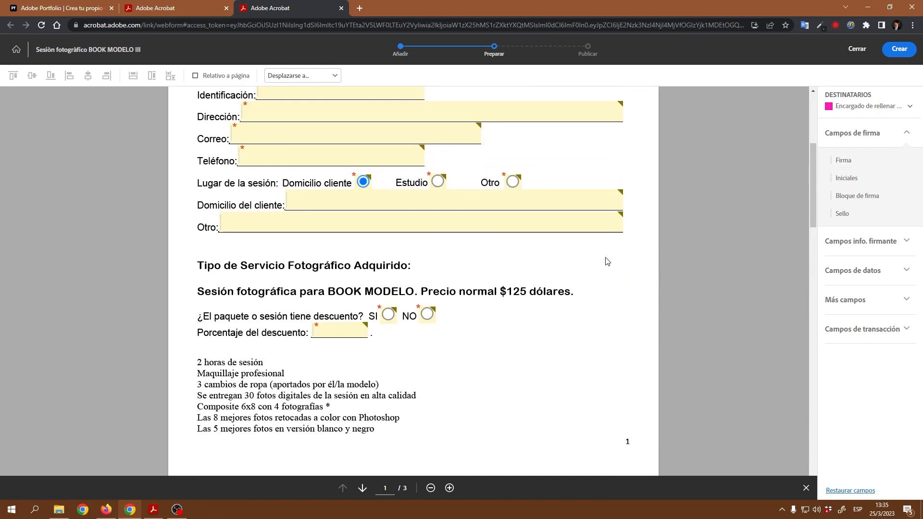
{"action": "scroll", "coordinate": [795, 222], "scroll_direction": "down", "scroll_amount": 1}
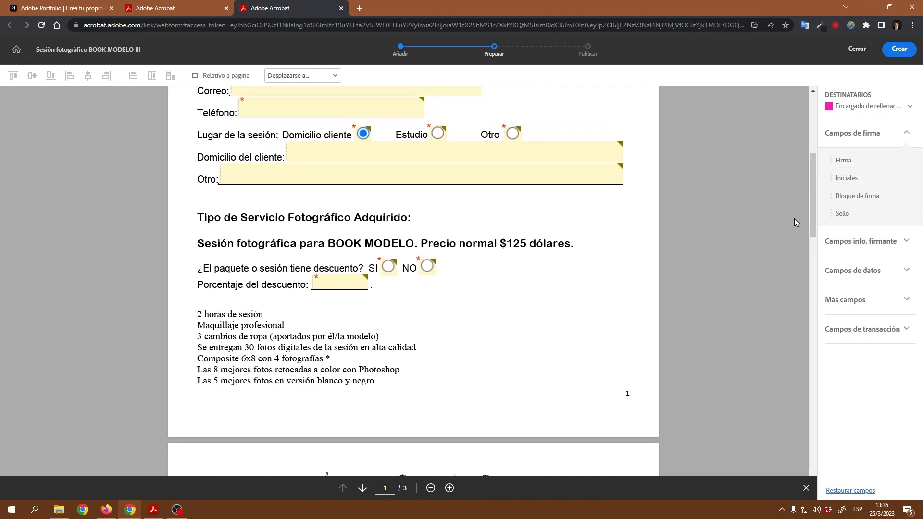
{"action": "scroll", "coordinate": [538, 321], "scroll_direction": "down", "scroll_amount": 15}
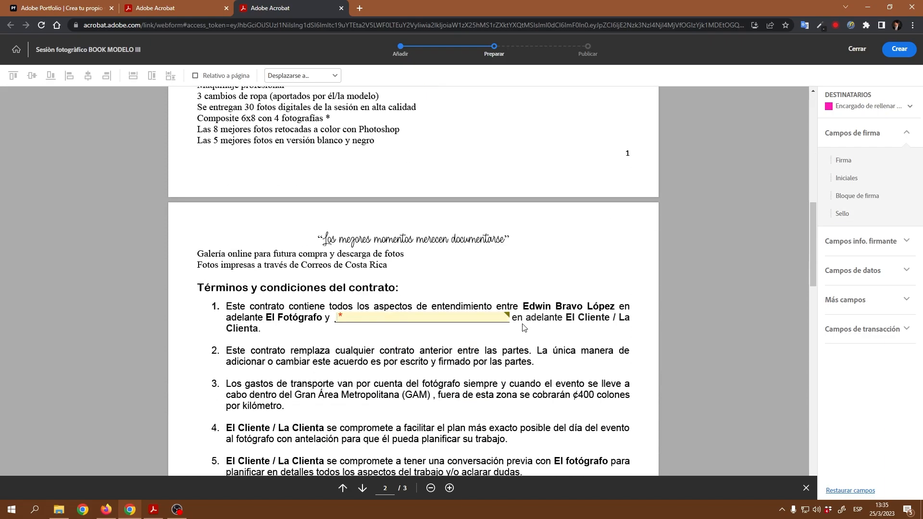
{"action": "scroll", "coordinate": [447, 284], "scroll_direction": "down", "scroll_amount": 10}
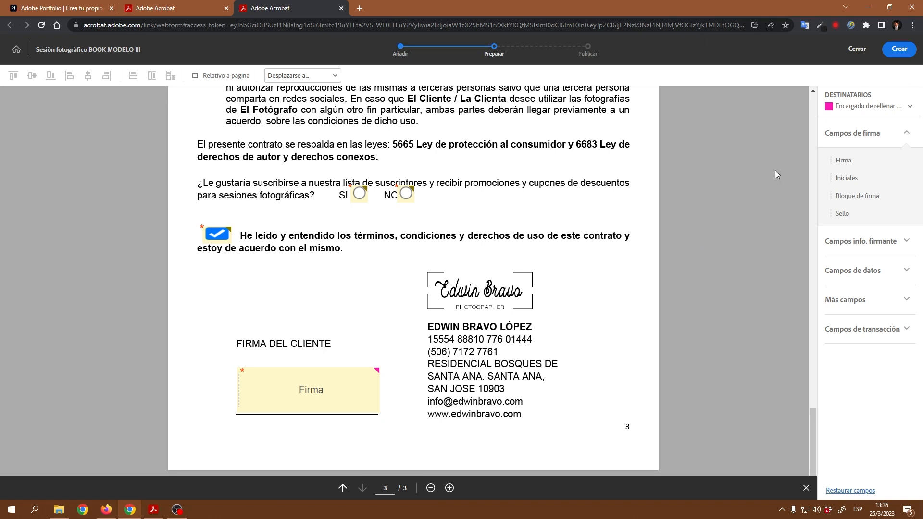
{"action": "left_click", "coordinate": [899, 50]}
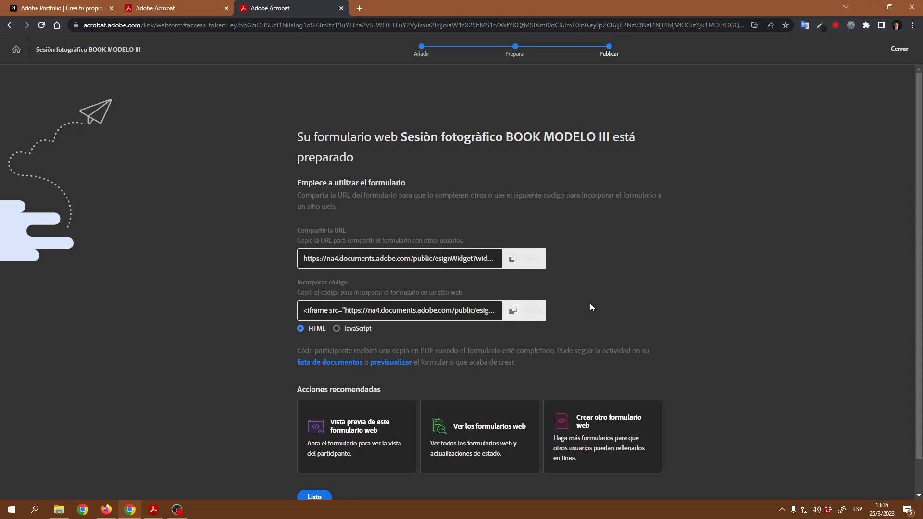
Step: Copy the web form's share URL and bring the EDBRA Firefox window forward
{"action": "left_click_drag", "start_coordinate": [305, 258], "coordinate": [518, 271]}
{"action": "left_click", "coordinate": [517, 267]}
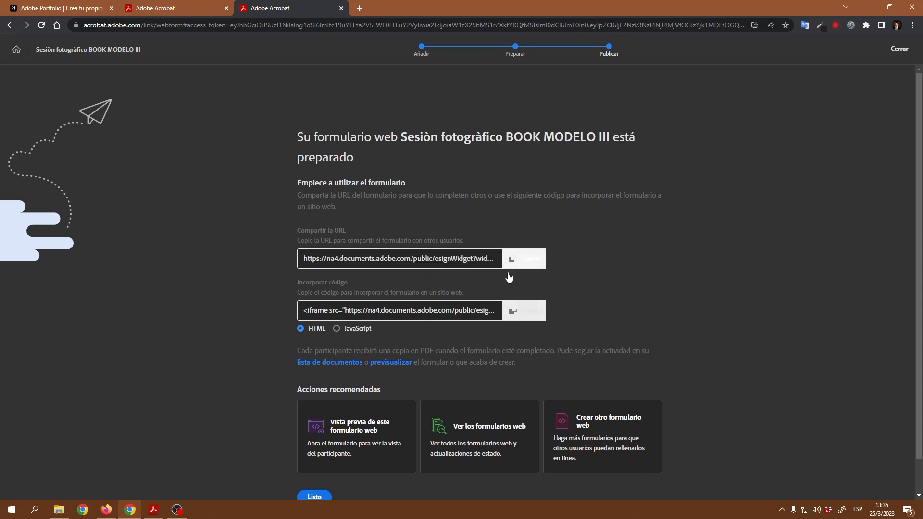
{"action": "left_click", "coordinate": [106, 509]}
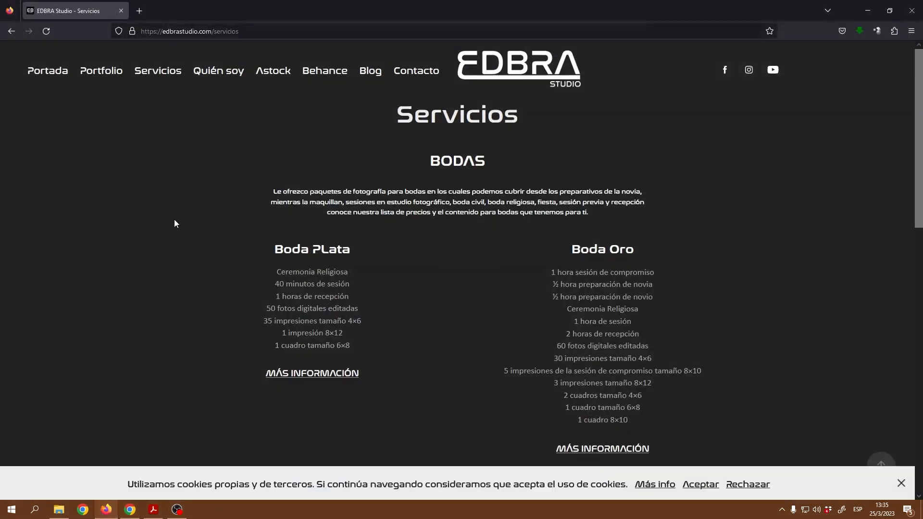
Step: Load the copied form link in a new Firefox tab, accept Adobe's terms, and view the form
{"action": "left_click", "coordinate": [147, 10]}
{"action": "left_click", "coordinate": [168, 32]}
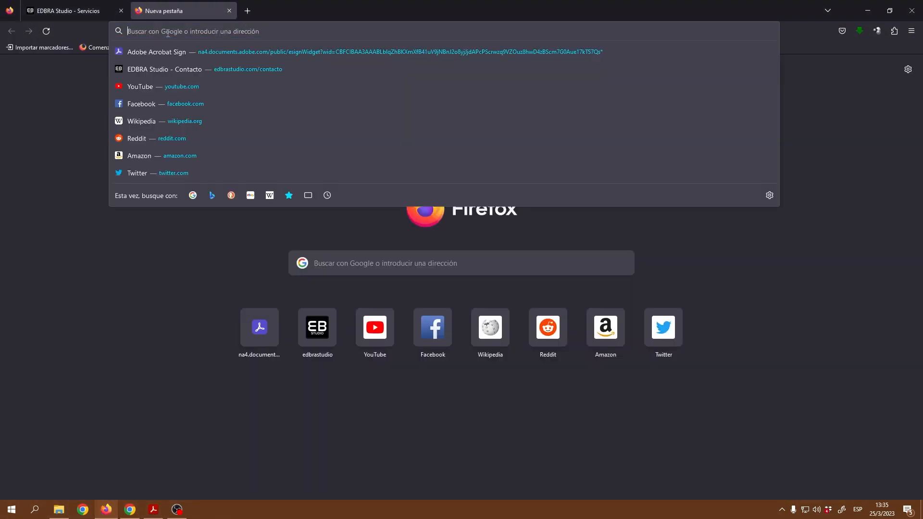
{"action": "type", "text": "https://na4.documents.adobe.com/public/esignWidget?wid=CBFCIBAA3AAABLblqZhBKXmXfB41uV9jNBnJ2o8yjJjdAPcPScrwzq9VZOuz8hwD4zBScm7G0Aue17kTS7Qs*"}
{"action": "key", "text": "Return"}
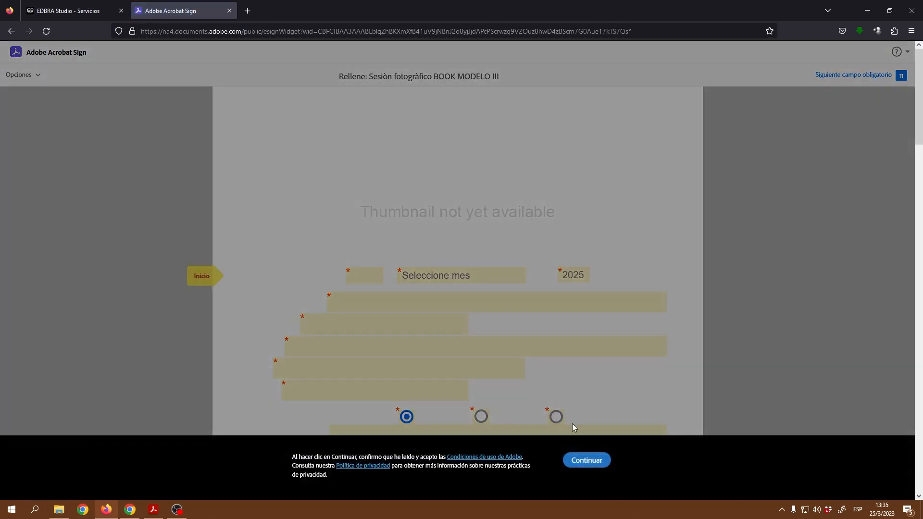
{"action": "left_click", "coordinate": [587, 461]}
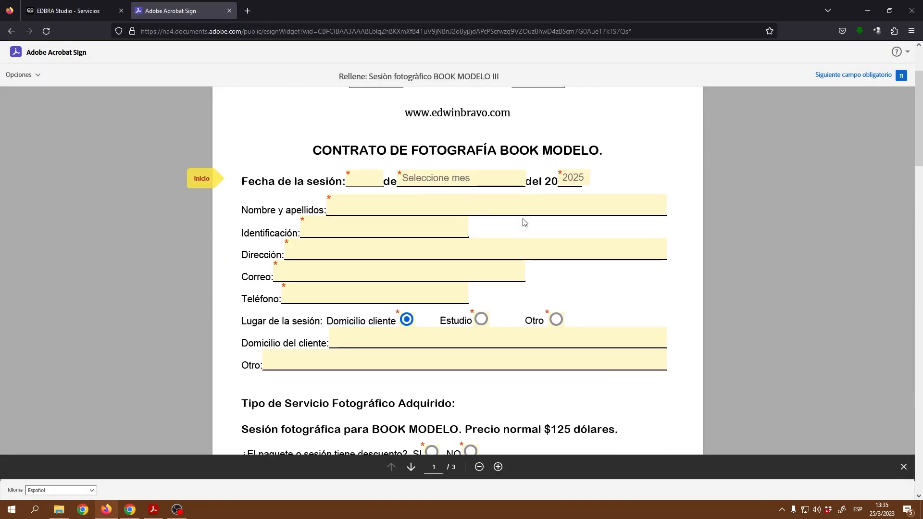
{"action": "scroll", "coordinate": [524, 222], "scroll_direction": "down", "scroll_amount": 20}
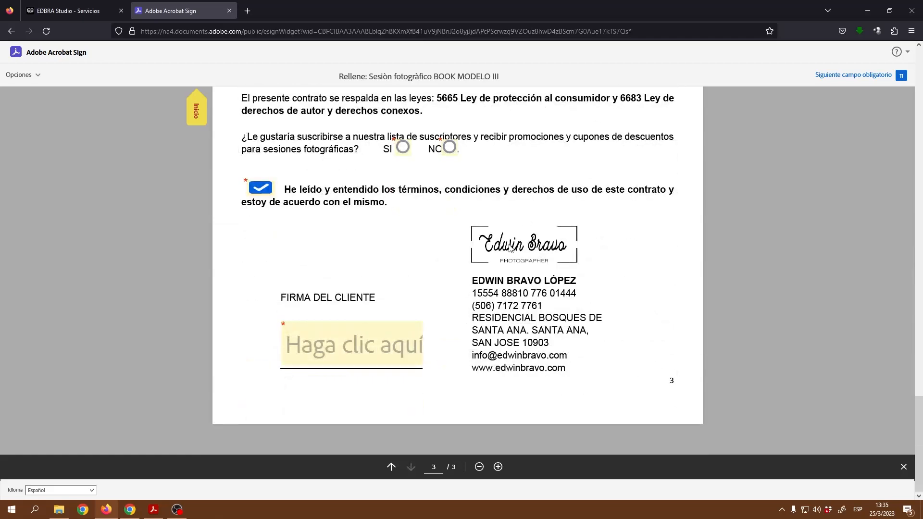
{"action": "left_click", "coordinate": [138, 514]}
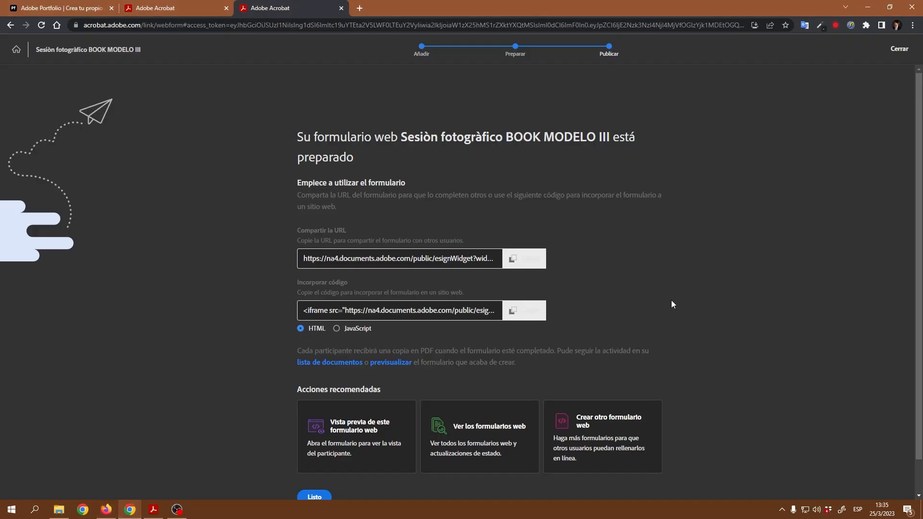
Step: Copy the Incorporar código HTML iframe code, then go to the Adobe Portfolio sites tab
{"action": "scroll", "coordinate": [678, 307], "scroll_direction": "down", "scroll_amount": 1}
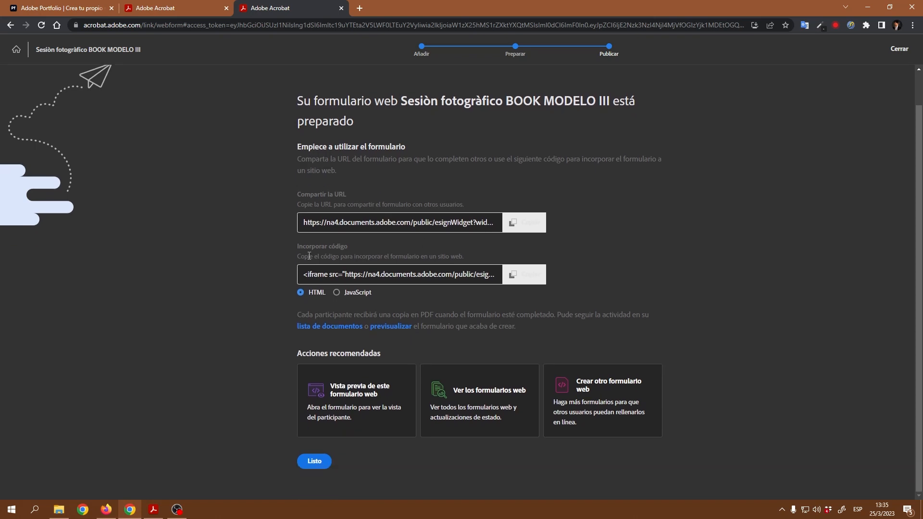
{"action": "left_click", "coordinate": [305, 274]}
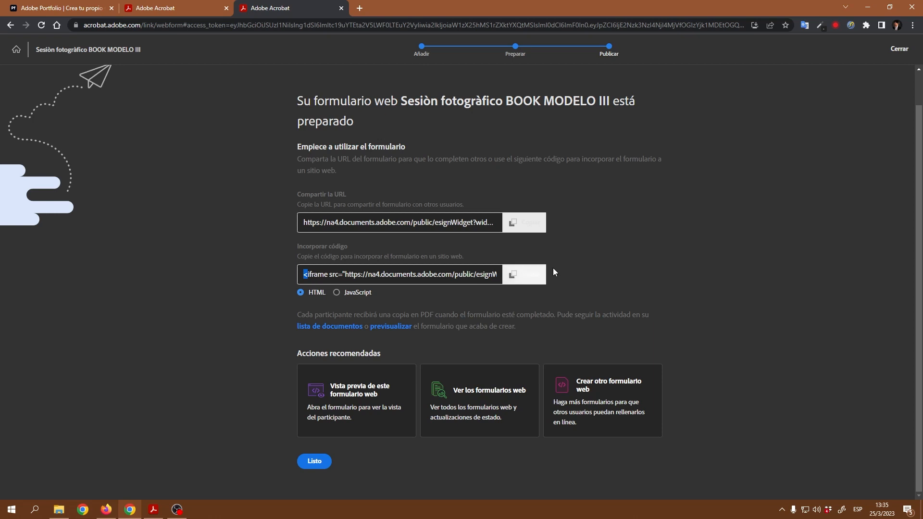
{"action": "left_click", "coordinate": [615, 267]}
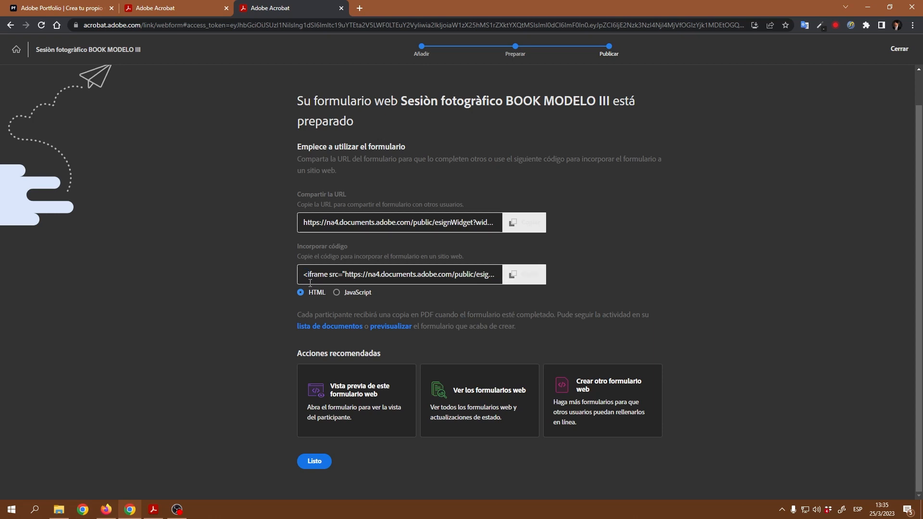
{"action": "left_click", "coordinate": [513, 278]}
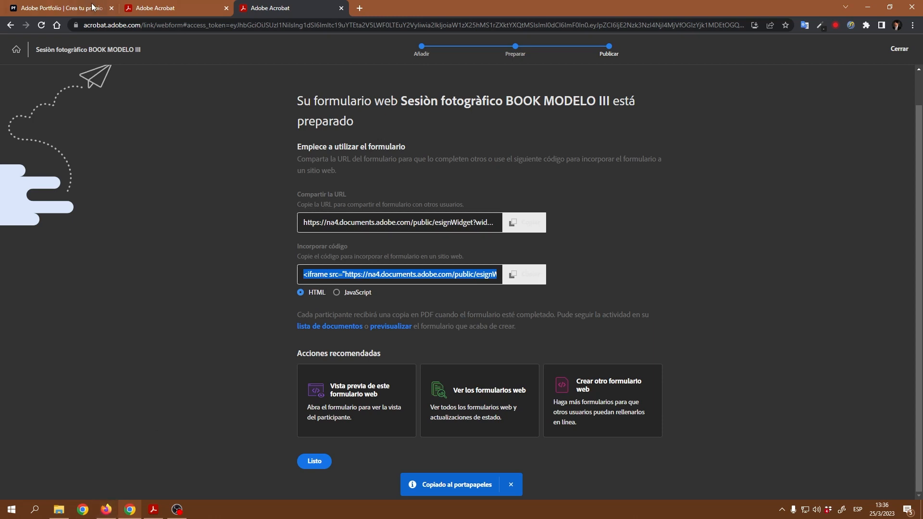
{"action": "left_click", "coordinate": [52, 7]}
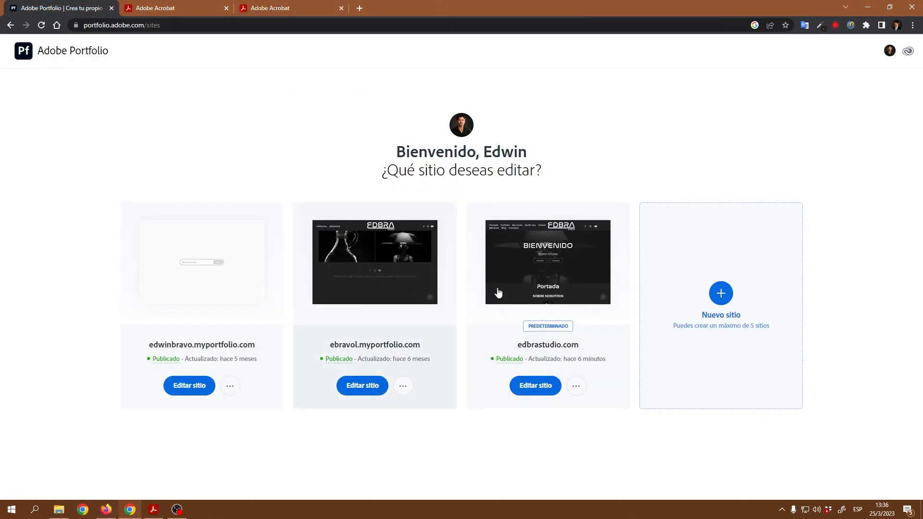
Step: Check the live form and Servicios page, then choose Editar sitio under edbrastudio.com
{"action": "left_click", "coordinate": [106, 510]}
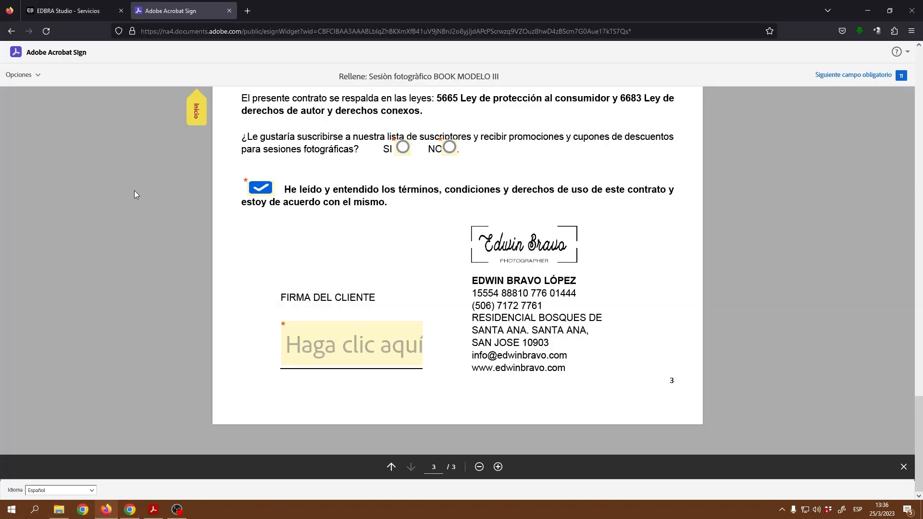
{"action": "left_click", "coordinate": [72, 8]}
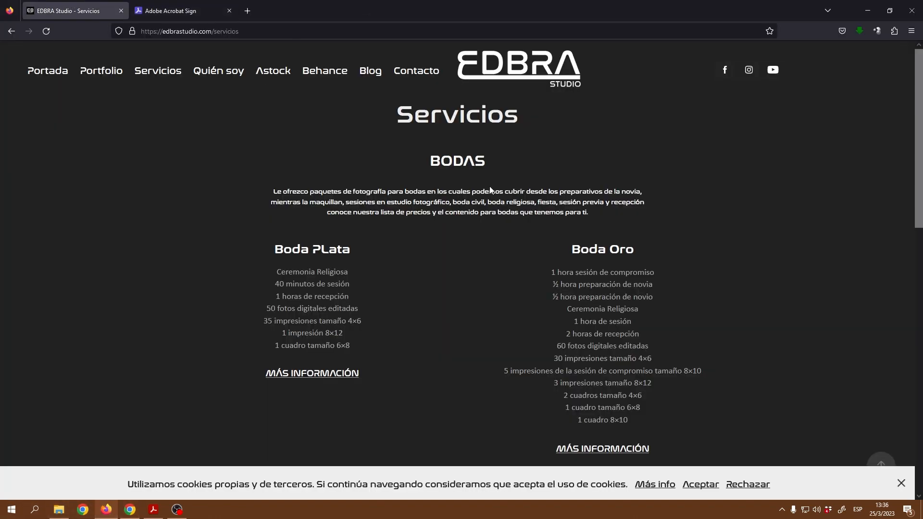
{"action": "scroll", "coordinate": [490, 189], "scroll_direction": "down", "scroll_amount": 10}
{"action": "scroll", "coordinate": [273, 333], "scroll_direction": "up", "scroll_amount": 5}
{"action": "left_click", "coordinate": [130, 509]}
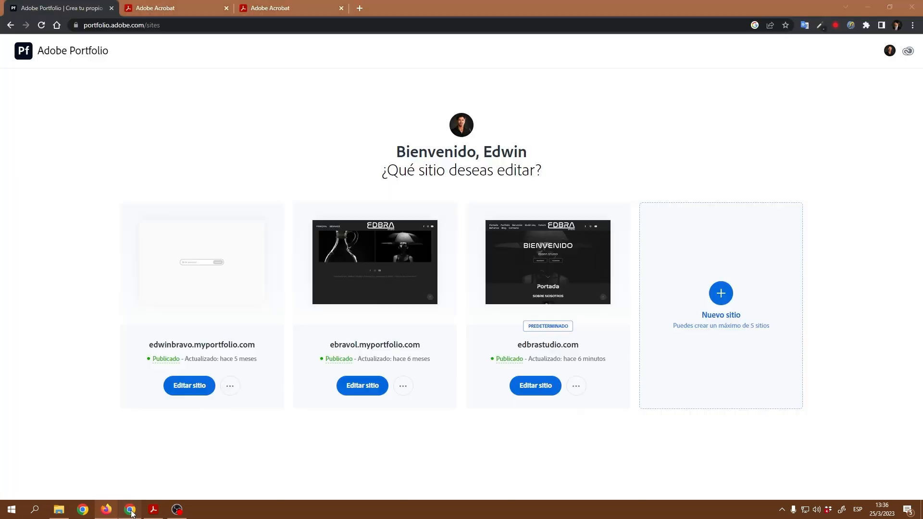
{"action": "left_click", "coordinate": [564, 274]}
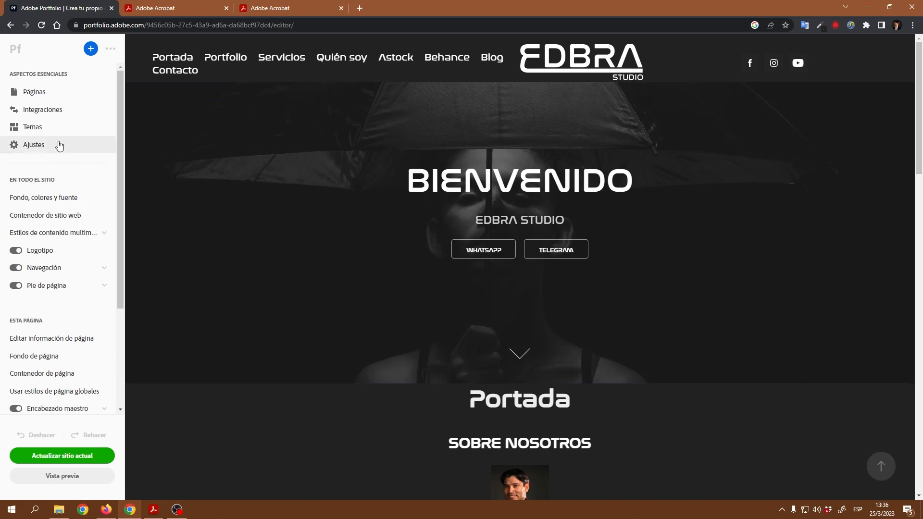
Step: Create a new custom Página titled 'Contrato' from the Páginas panel
{"action": "left_click", "coordinate": [29, 93]}
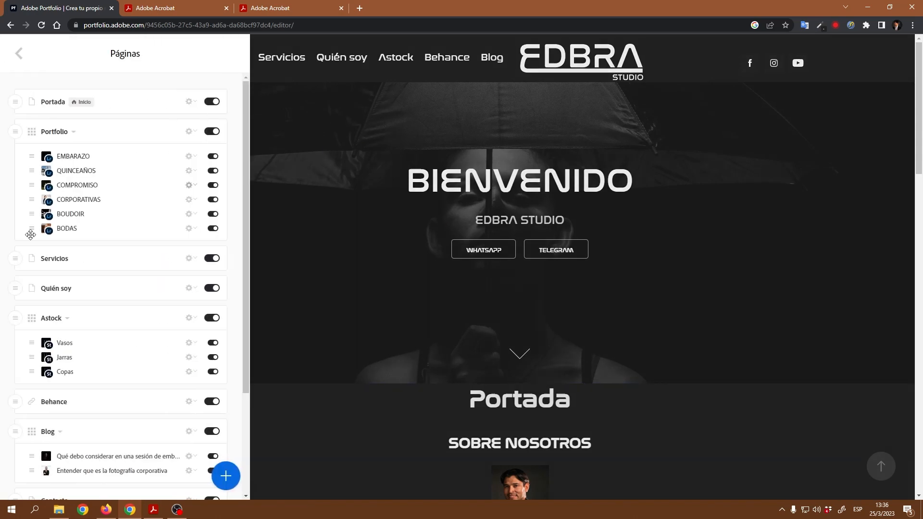
{"action": "left_click", "coordinate": [228, 480]}
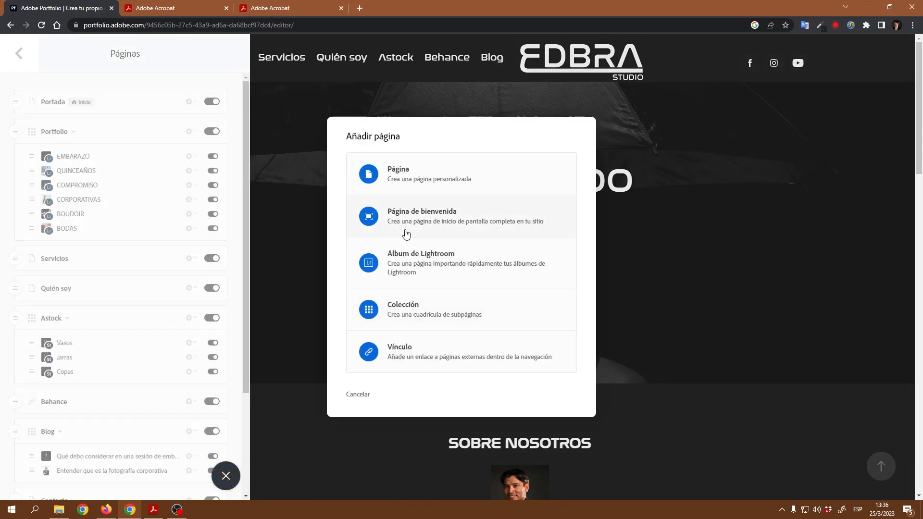
{"action": "left_click", "coordinate": [413, 179]}
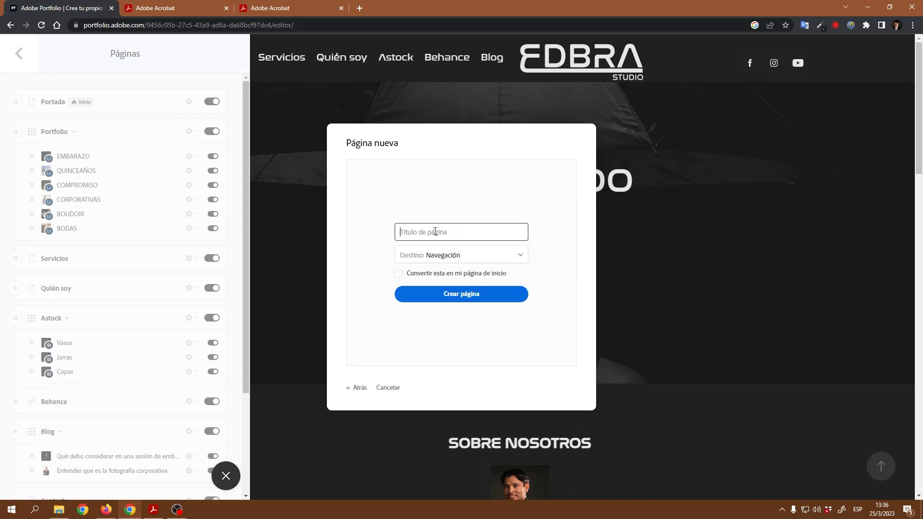
{"action": "type", "text": "Contrato"}
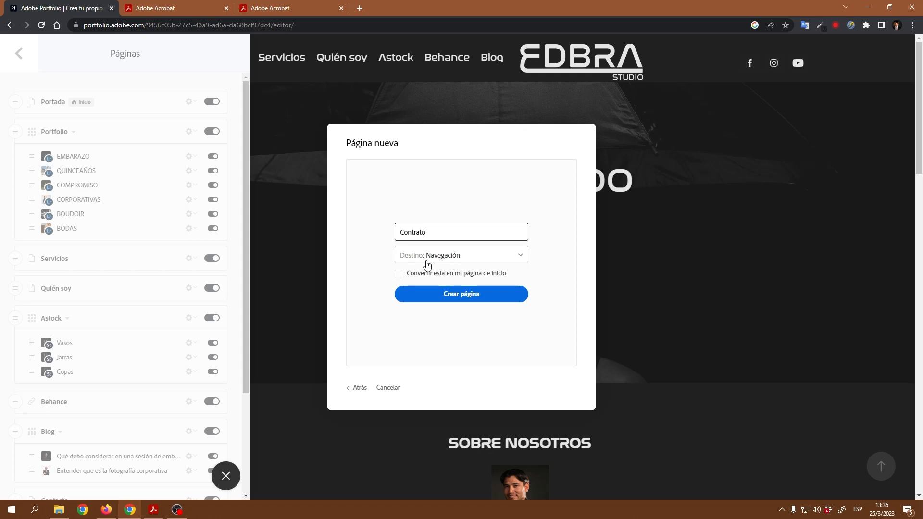
{"action": "left_click", "coordinate": [460, 296]}
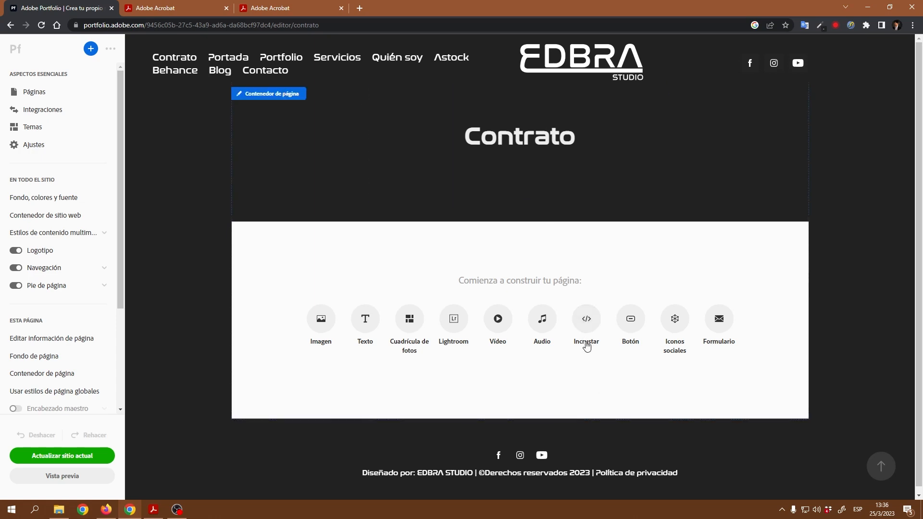
Step: Add an Incrustar block to Contrato, paste the Acrobat iframe code, and save it
{"action": "left_click", "coordinate": [588, 320]}
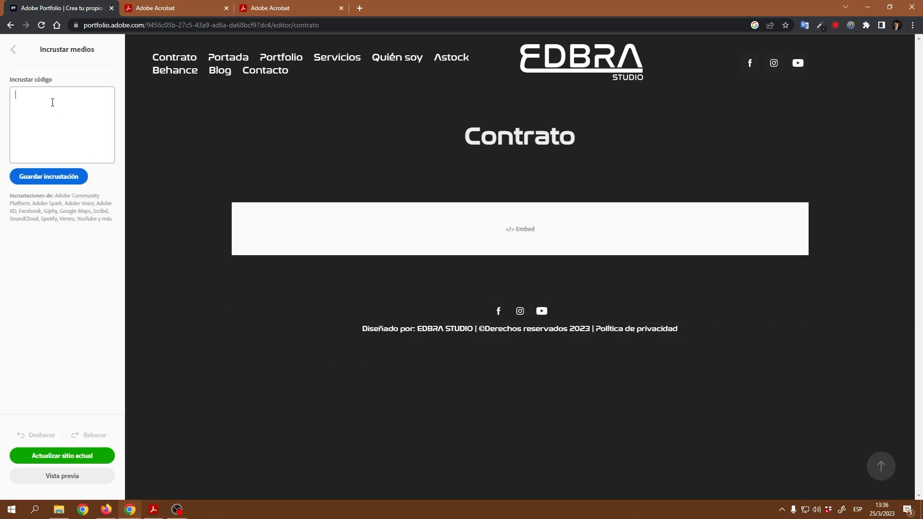
{"action": "key", "text": "ctrl+v"}
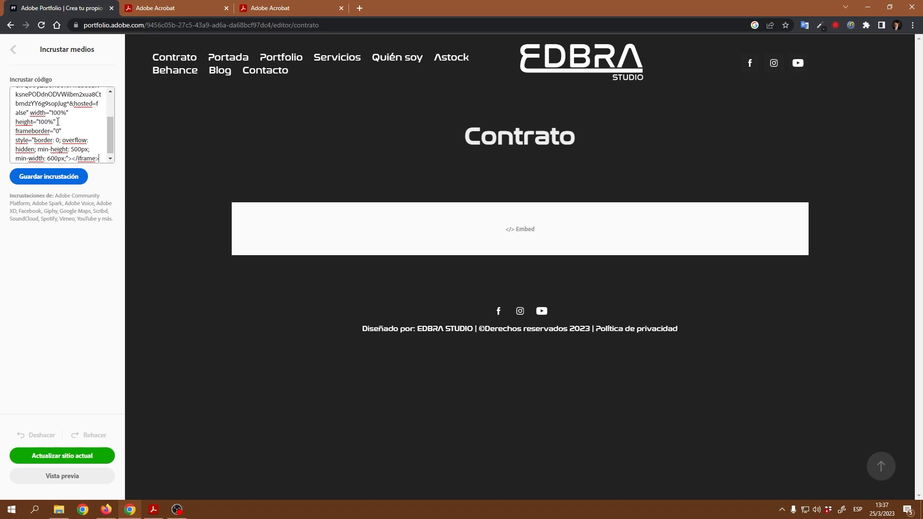
{"action": "left_click", "coordinate": [53, 179]}
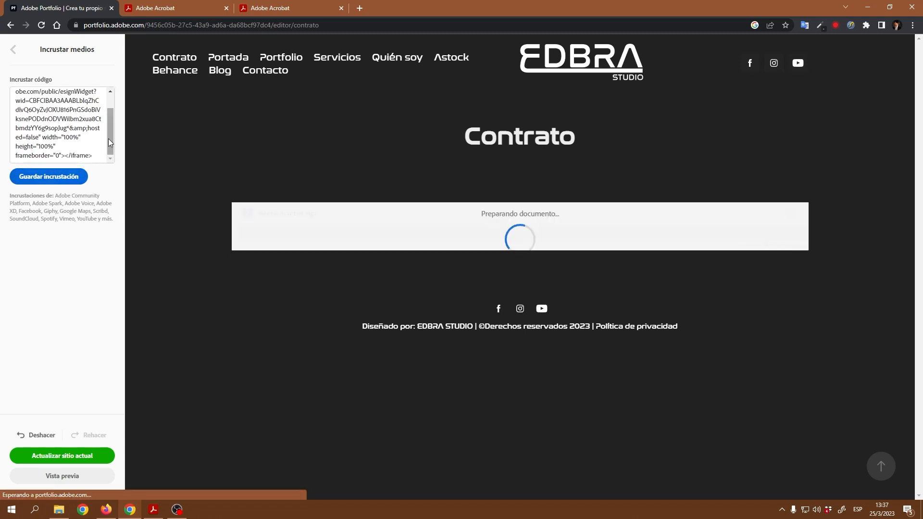
Step: Change the embed height from 100% to 1000px and save the embed
{"action": "mouse_move", "coordinate": [110, 132]}
{"action": "left_mouse_down"}
{"action": "mouse_move", "coordinate": [108, 104]}
{"action": "mouse_move", "coordinate": [104, 141]}
{"action": "left_mouse_up"}
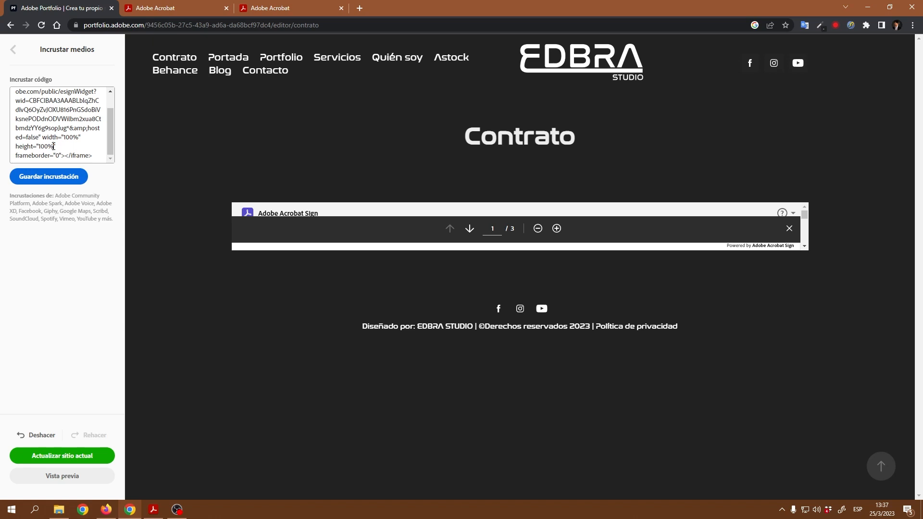
{"action": "left_click_drag", "start_coordinate": [53, 146], "coordinate": [47, 146]}
{"action": "type", "text": "0"}
{"action": "left_click", "coordinate": [55, 178]}
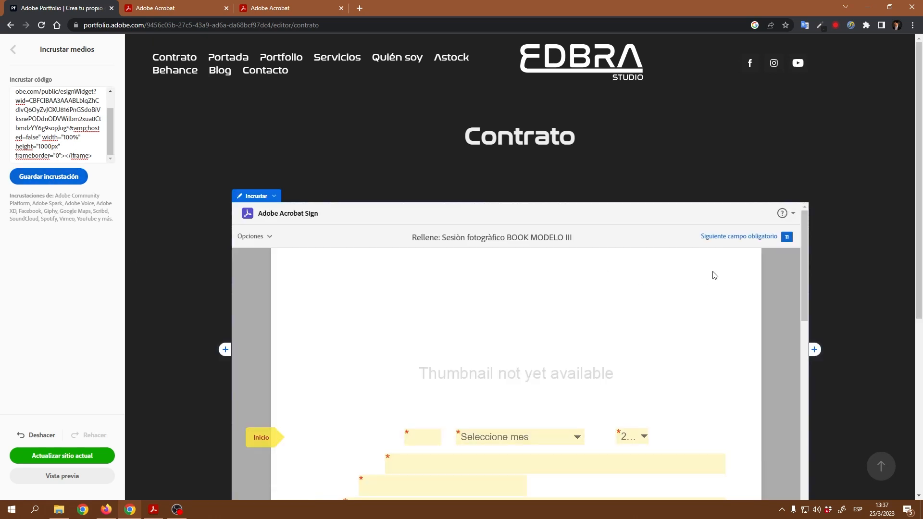
Step: Scroll through the embedded Acrobat Sign form to check that all three pages show
{"action": "scroll", "coordinate": [855, 266], "scroll_direction": "down", "scroll_amount": 1}
{"action": "scroll", "coordinate": [855, 265], "scroll_direction": "down", "scroll_amount": 5}
{"action": "scroll", "coordinate": [843, 262], "scroll_direction": "up", "scroll_amount": 6}
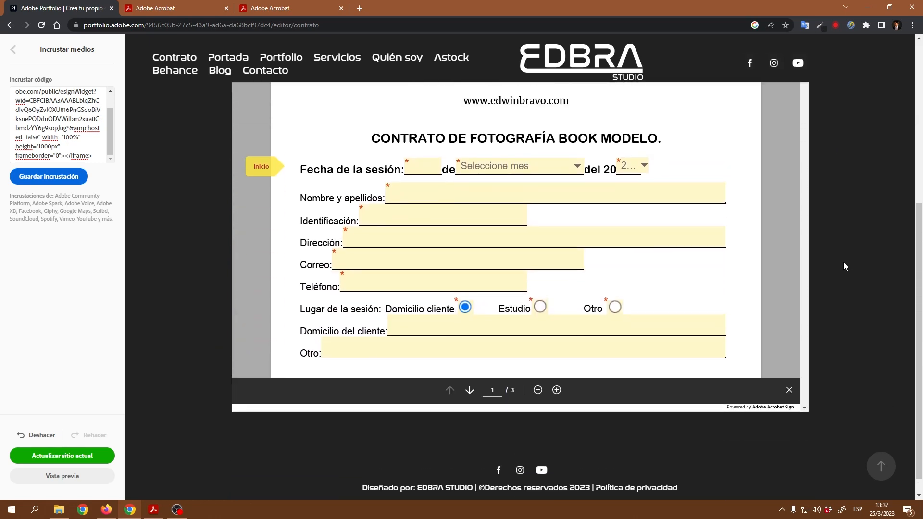
{"action": "scroll", "coordinate": [843, 263], "scroll_direction": "down", "scroll_amount": 4}
{"action": "scroll", "coordinate": [776, 274], "scroll_direction": "up", "scroll_amount": 3}
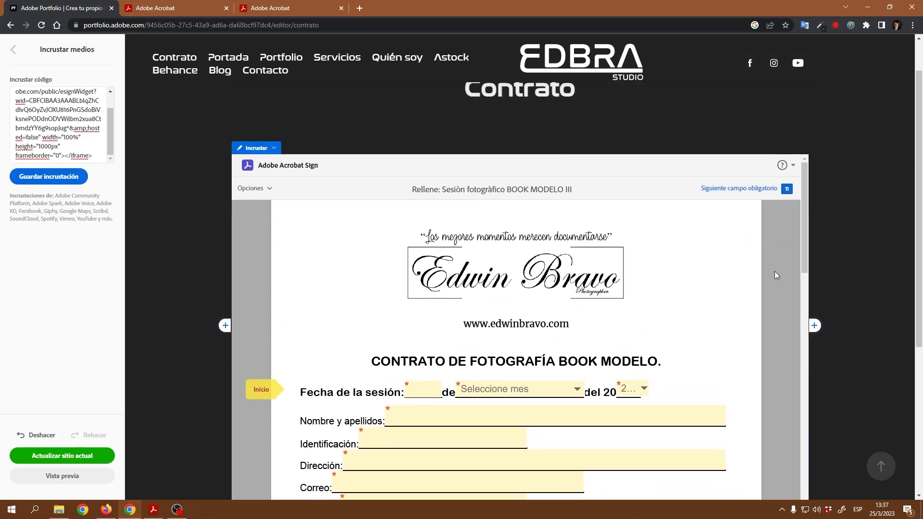
{"action": "scroll", "coordinate": [820, 188], "scroll_direction": "down", "scroll_amount": 1}
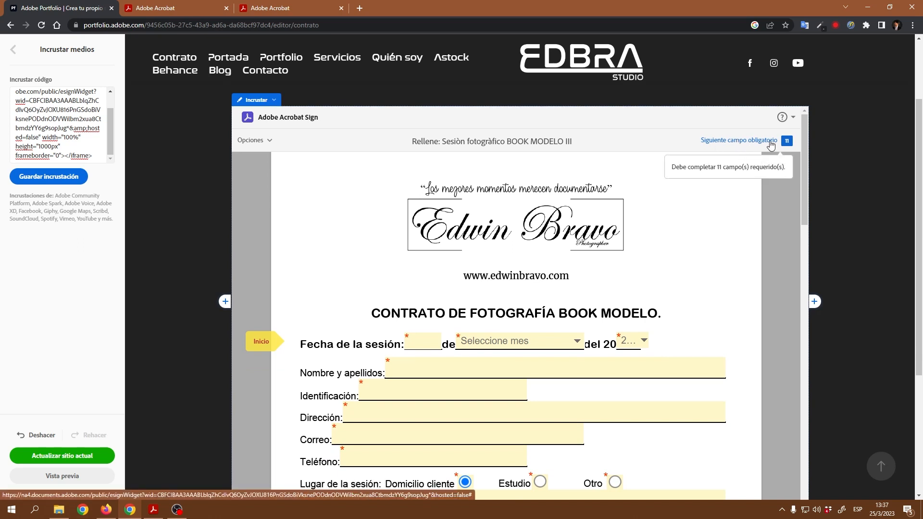
{"action": "scroll", "coordinate": [517, 310], "scroll_direction": "down", "scroll_amount": 1}
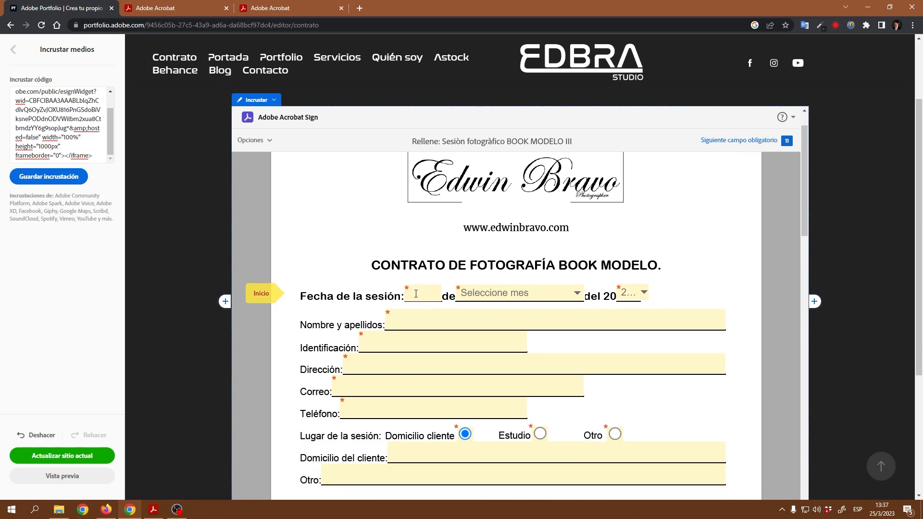
{"action": "scroll", "coordinate": [452, 292], "scroll_direction": "down", "scroll_amount": 3}
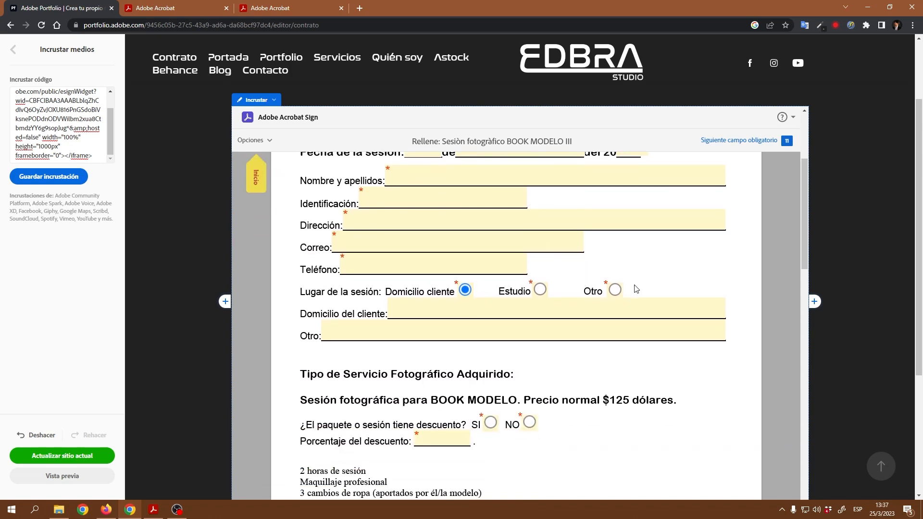
{"action": "scroll", "coordinate": [637, 289], "scroll_direction": "down", "scroll_amount": 4}
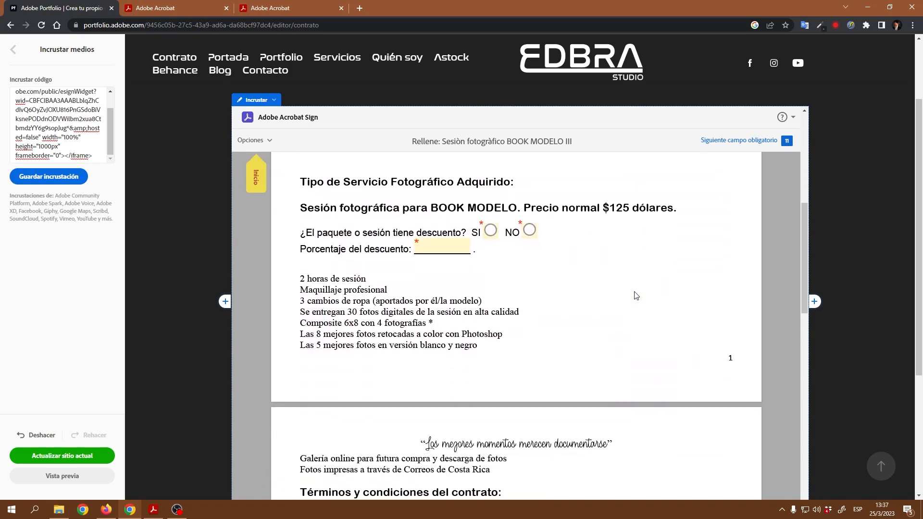
{"action": "scroll", "coordinate": [640, 287], "scroll_direction": "down", "scroll_amount": 6}
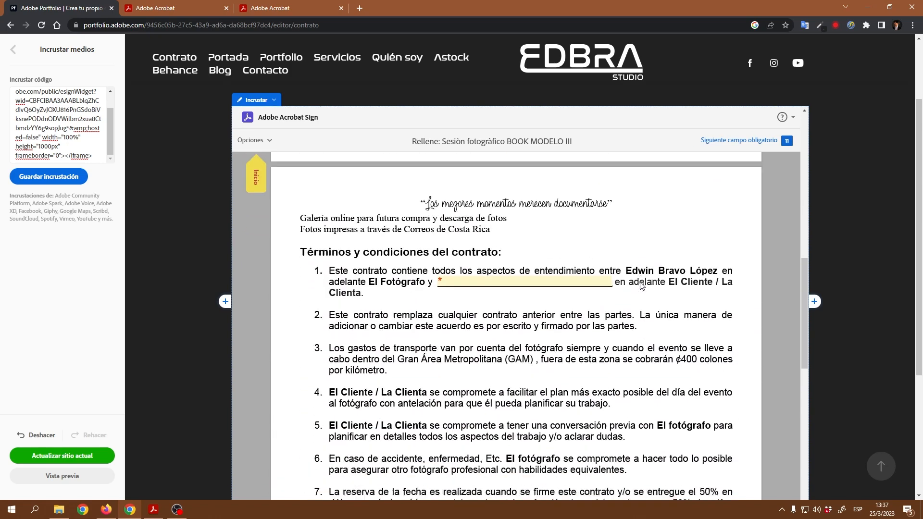
{"action": "scroll", "coordinate": [615, 304], "scroll_direction": "down", "scroll_amount": 6}
{"action": "scroll", "coordinate": [615, 304], "scroll_direction": "down", "scroll_amount": 10}
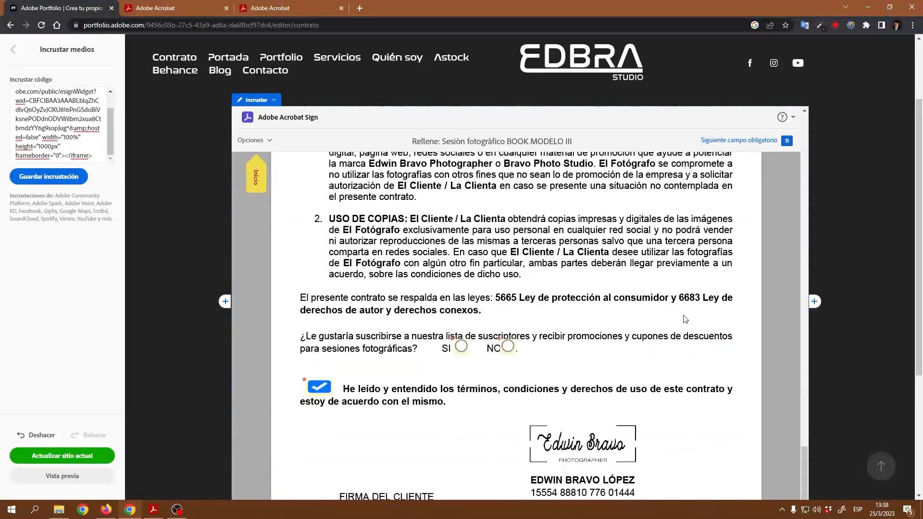
{"action": "scroll", "coordinate": [548, 342], "scroll_direction": "down", "scroll_amount": 4}
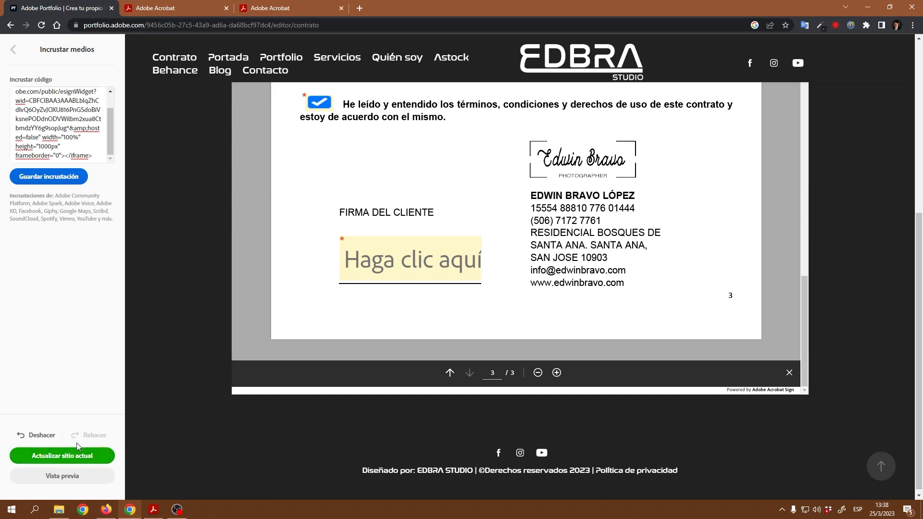
Step: On the Servicios page, add and select 'Leer Contrato' beneath Boda Plata's MÁS INFORMACIÓN
{"action": "left_click", "coordinate": [13, 49]}
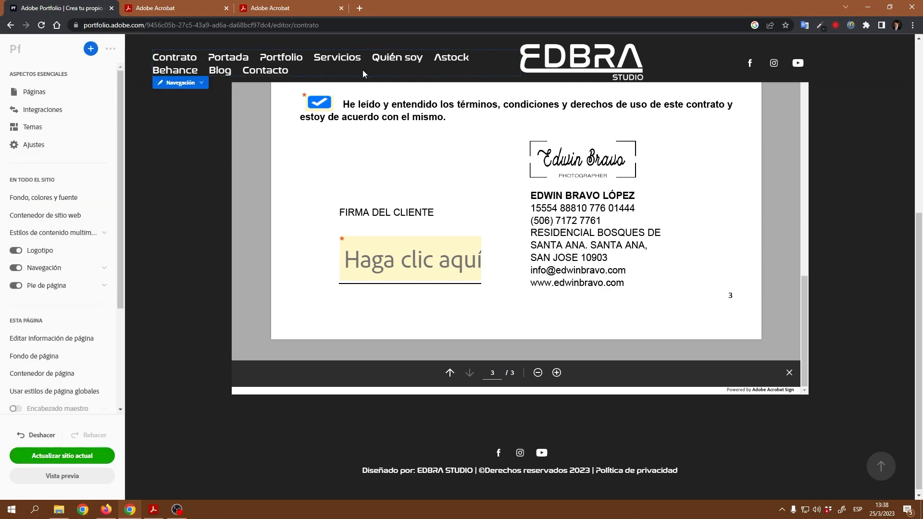
{"action": "left_click", "coordinate": [330, 57]}
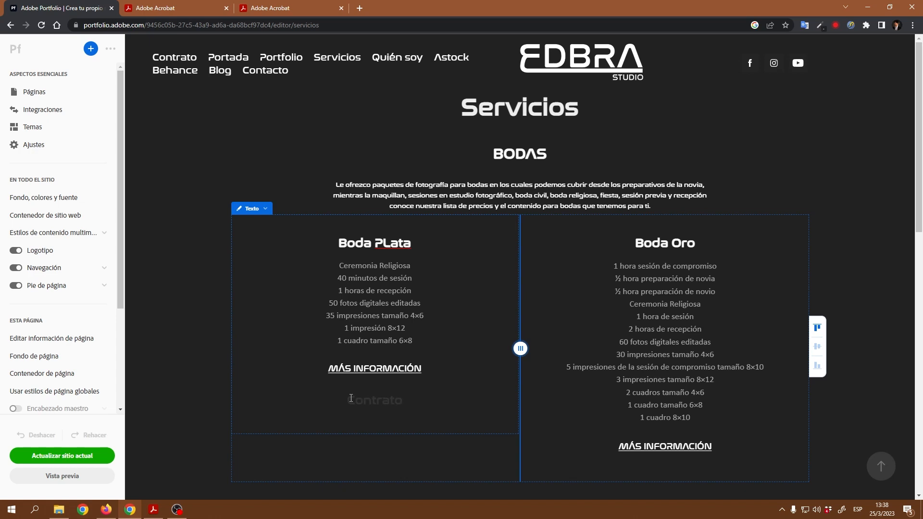
{"action": "type", "text": "eer"}
{"action": "left_click_drag", "start_coordinate": [416, 402], "coordinate": [335, 403]}
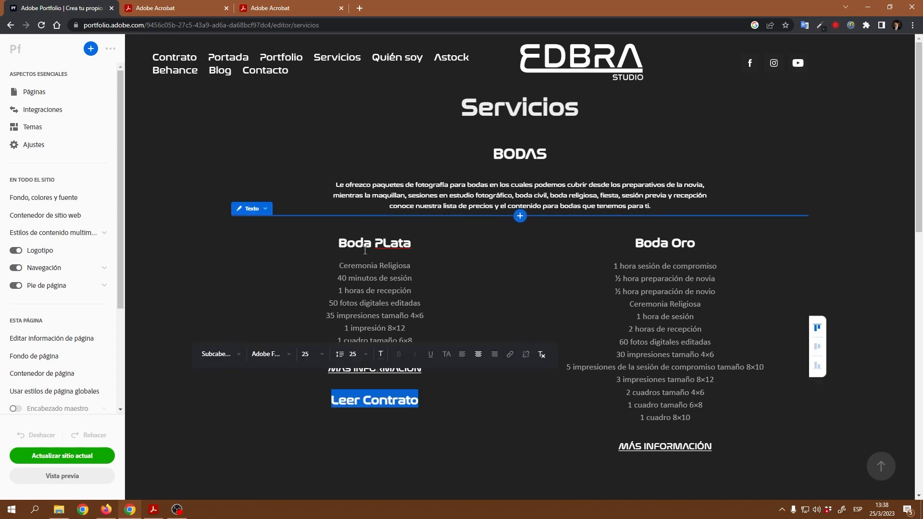
Step: Make the Leer Contrato text white and set its font size to 12
{"action": "left_click", "coordinate": [380, 355]}
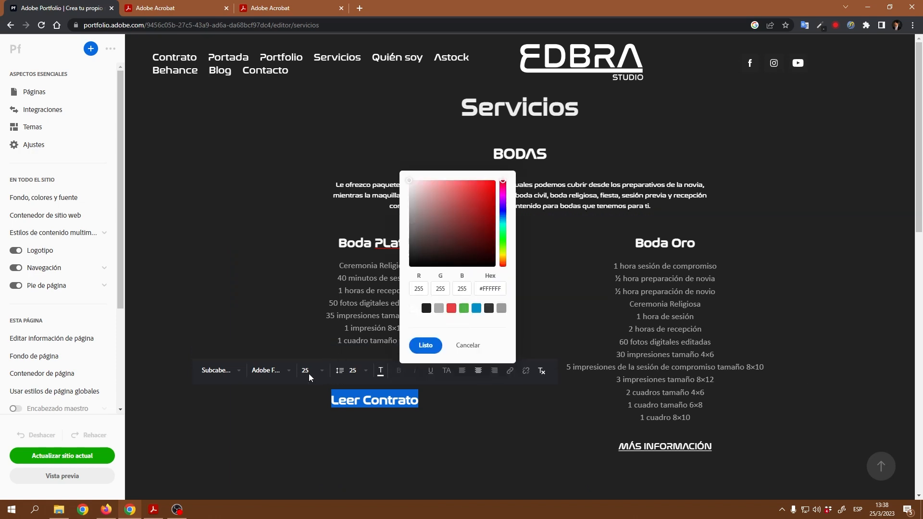
{"action": "left_click", "coordinate": [322, 372]}
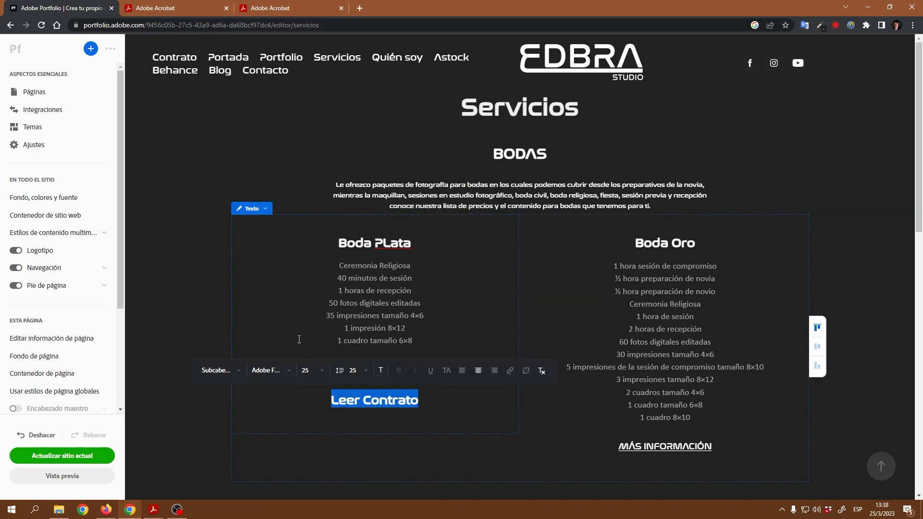
{"action": "left_click", "coordinate": [322, 371]}
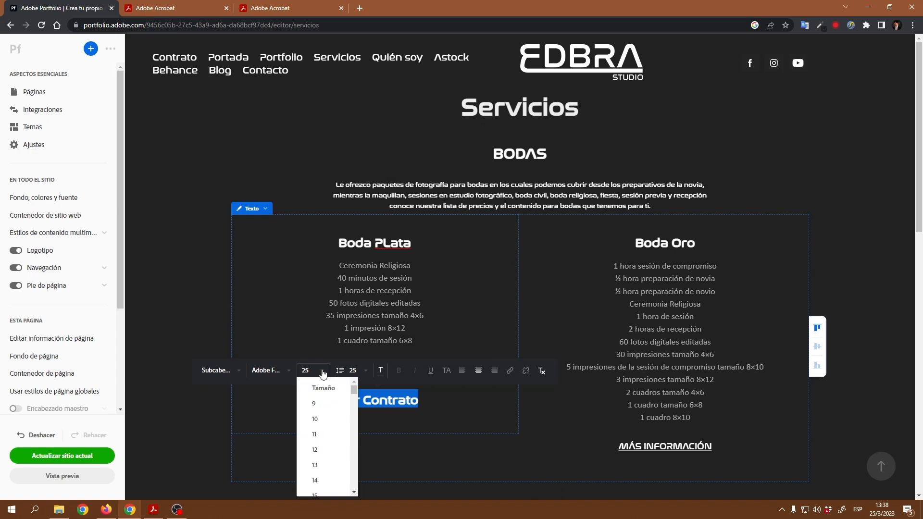
{"action": "left_click", "coordinate": [318, 451]}
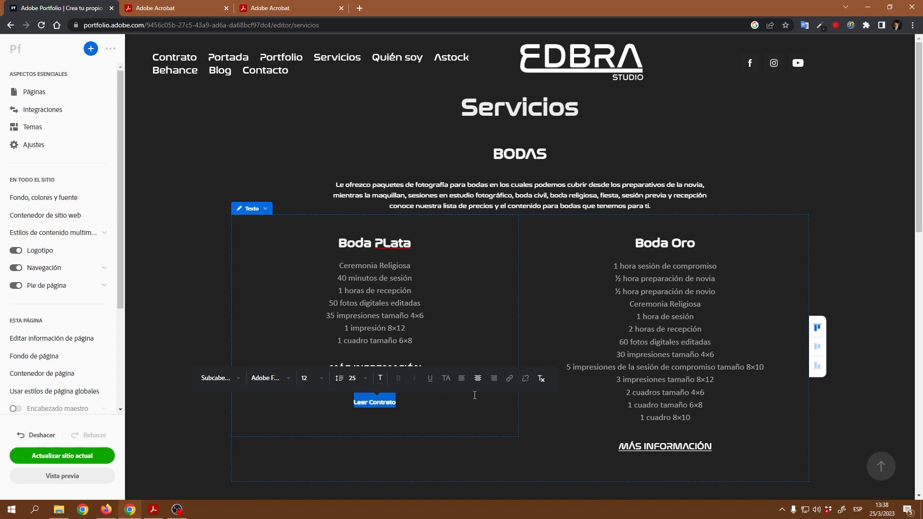
{"action": "left_click", "coordinate": [410, 410]}
Step: Reapply white #FFFFFF to the reselected Leer Contrato text
{"action": "left_click_drag", "start_coordinate": [401, 401], "coordinate": [353, 401]}
{"action": "left_click", "coordinate": [381, 378]}
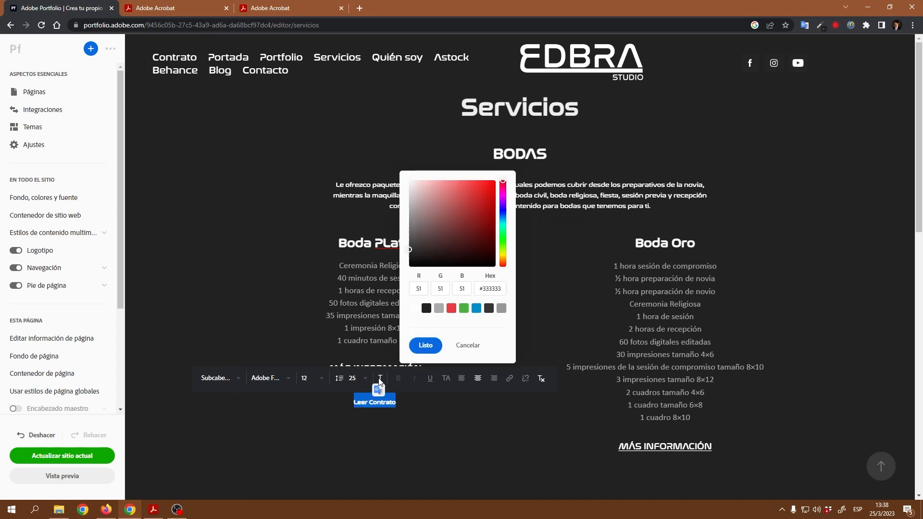
{"action": "left_click", "coordinate": [415, 309]}
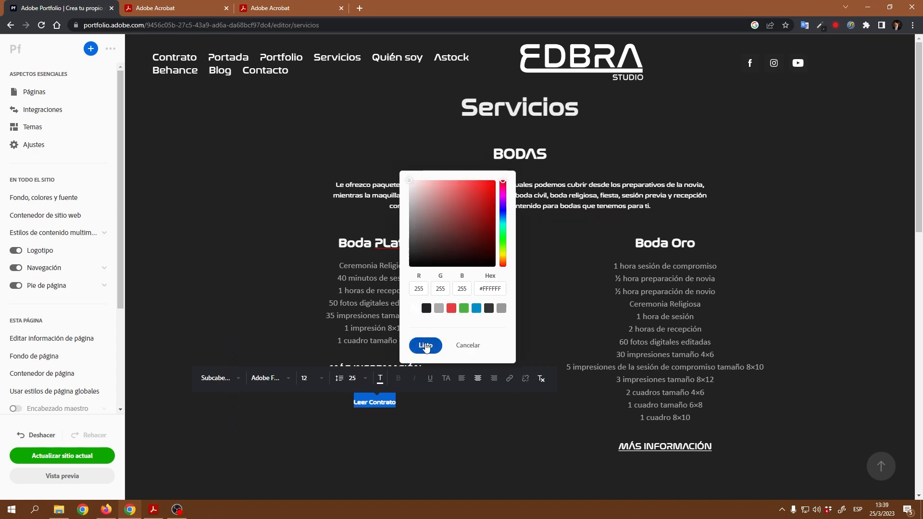
{"action": "left_click", "coordinate": [424, 345]}
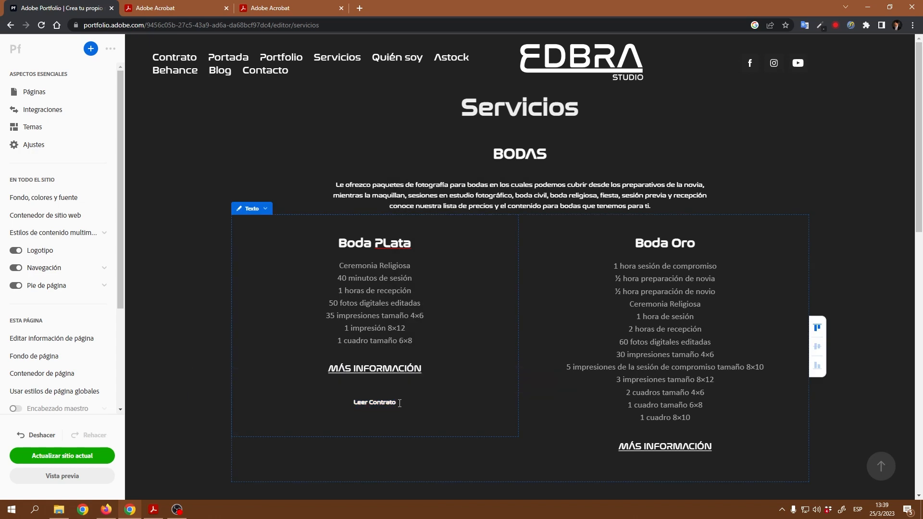
{"action": "left_click_drag", "start_coordinate": [396, 401], "coordinate": [352, 403]}
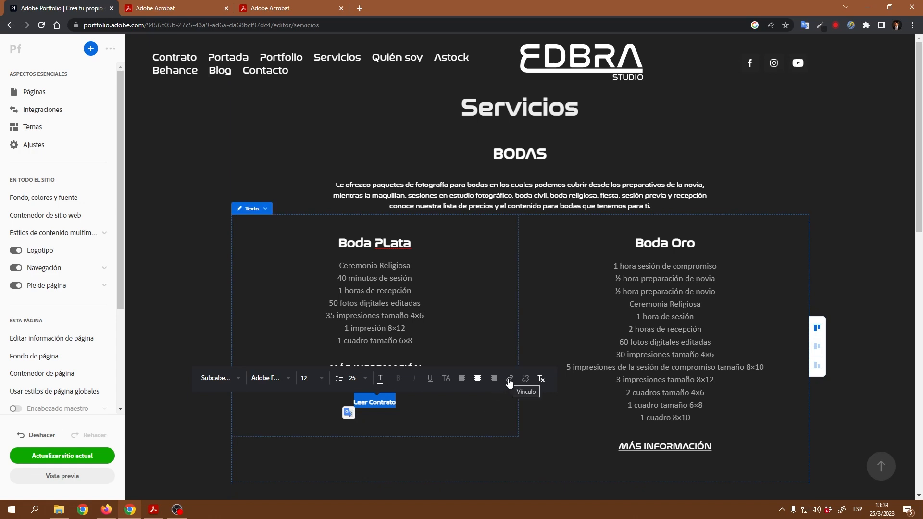
Step: In Editar vínculo, set Leer Contrato's link destination to the Contrato page
{"action": "left_click", "coordinate": [510, 380]}
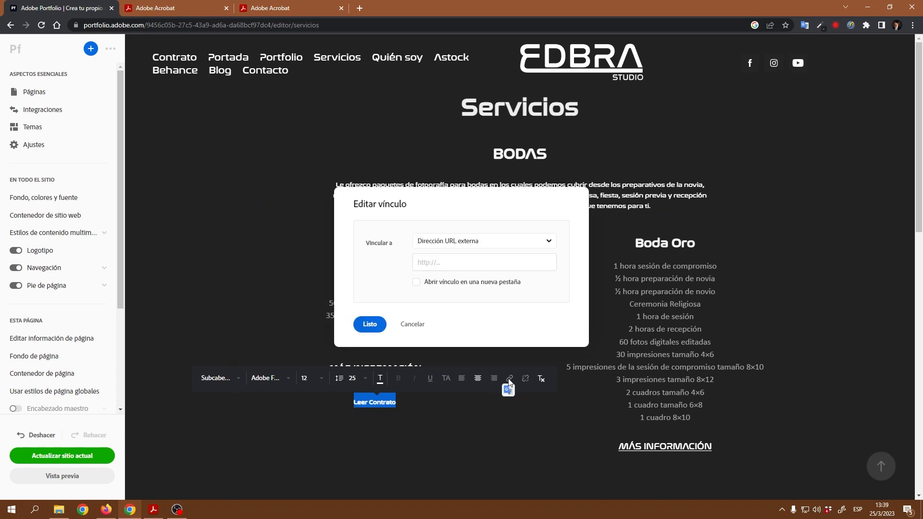
{"action": "left_click", "coordinate": [549, 242]}
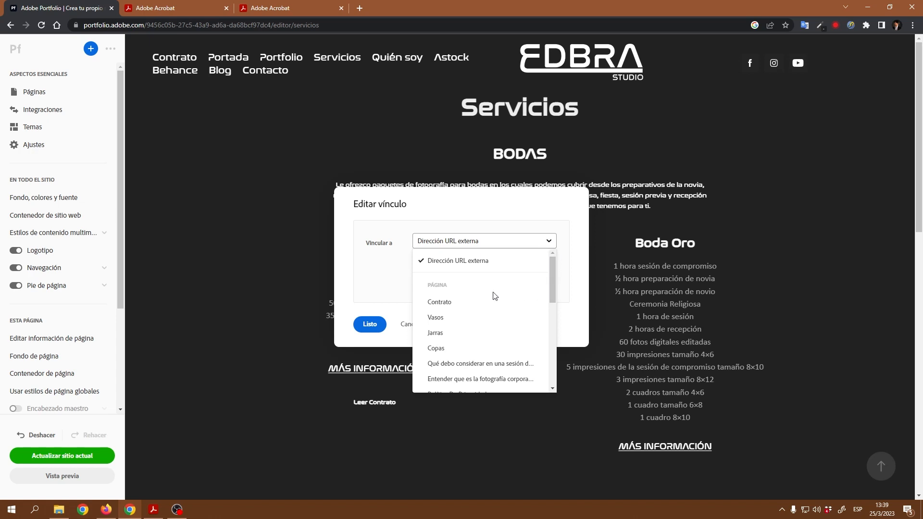
{"action": "left_click", "coordinate": [449, 302]}
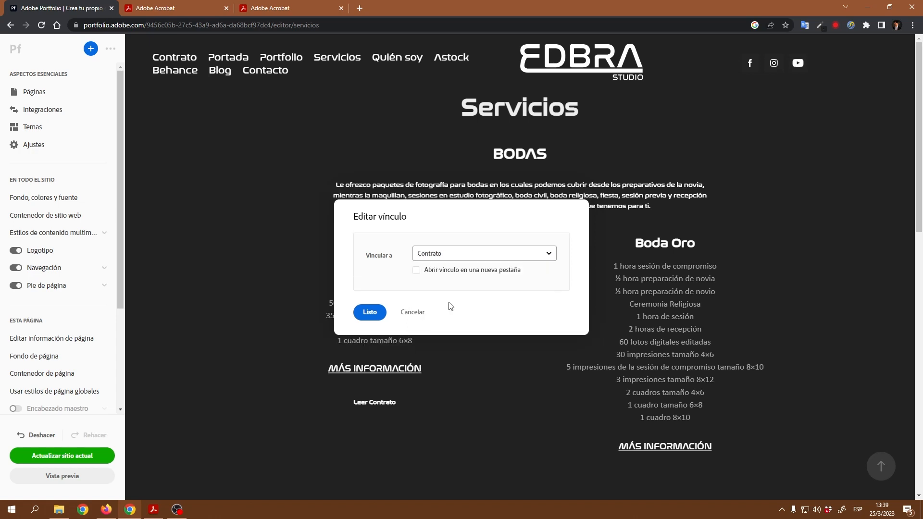
{"action": "left_click", "coordinate": [370, 312]}
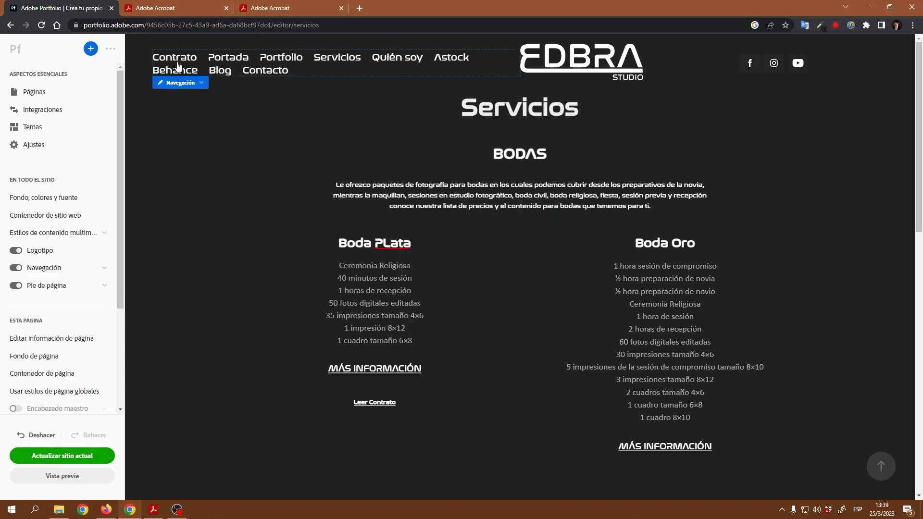
Step: Drag the Contrato page to the bottom of the Páginas list
{"action": "left_click", "coordinate": [27, 97]}
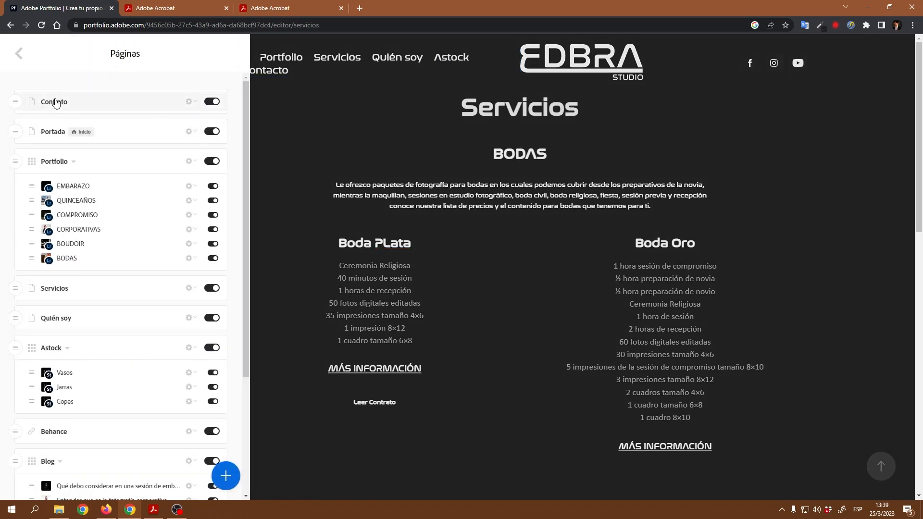
{"action": "scroll", "coordinate": [79, 418], "scroll_direction": "down", "scroll_amount": 5}
{"action": "scroll", "coordinate": [114, 433], "scroll_direction": "up", "scroll_amount": 5}
{"action": "left_click_drag", "start_coordinate": [25, 103], "coordinate": [17, 446]}
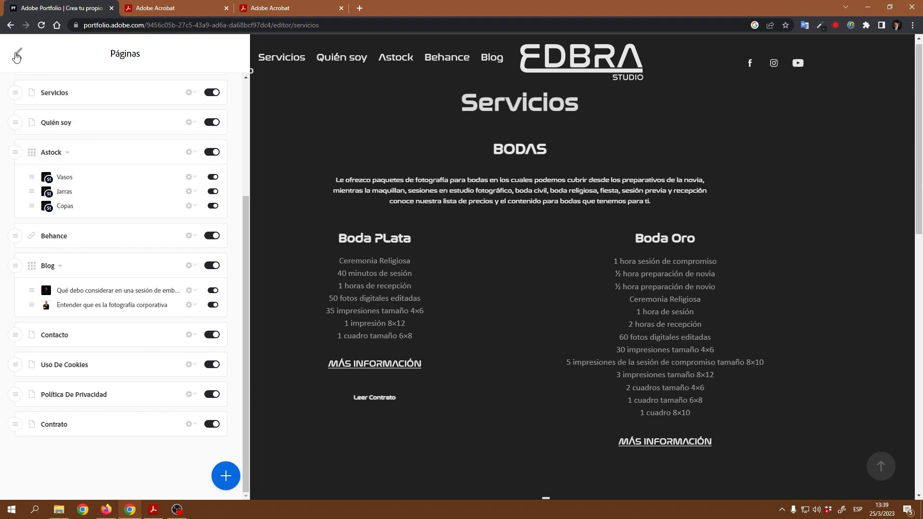
Step: Hide the Contrato page from the site navigation with Ocultar en navegación
{"action": "left_click", "coordinate": [17, 55]}
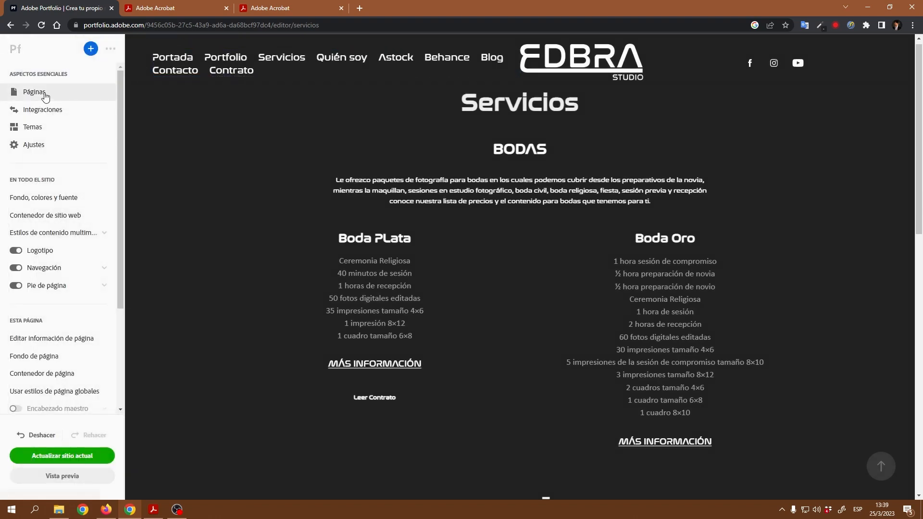
{"action": "left_click", "coordinate": [34, 92]}
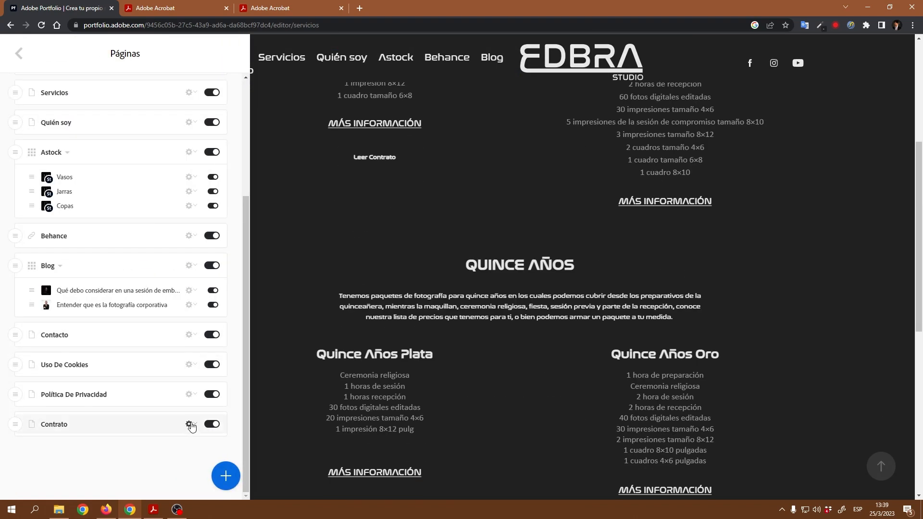
{"action": "left_click", "coordinate": [190, 424]}
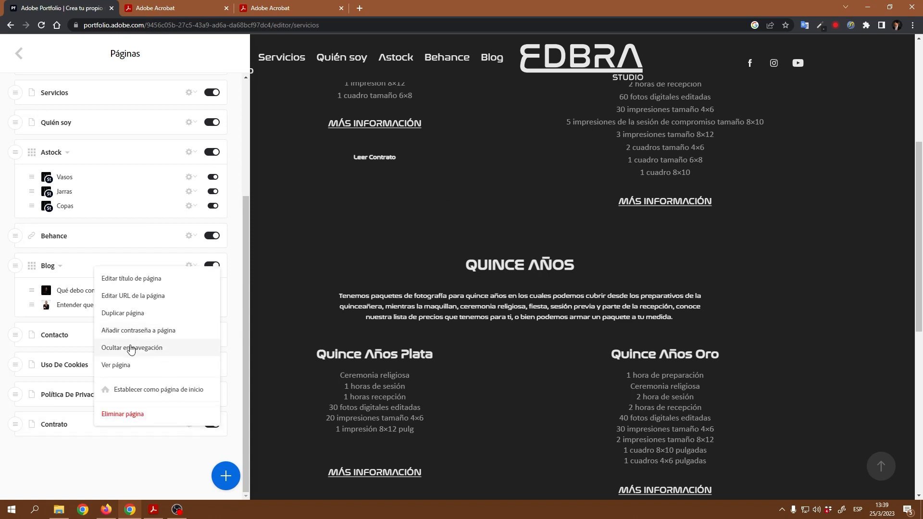
{"action": "left_click", "coordinate": [131, 348]}
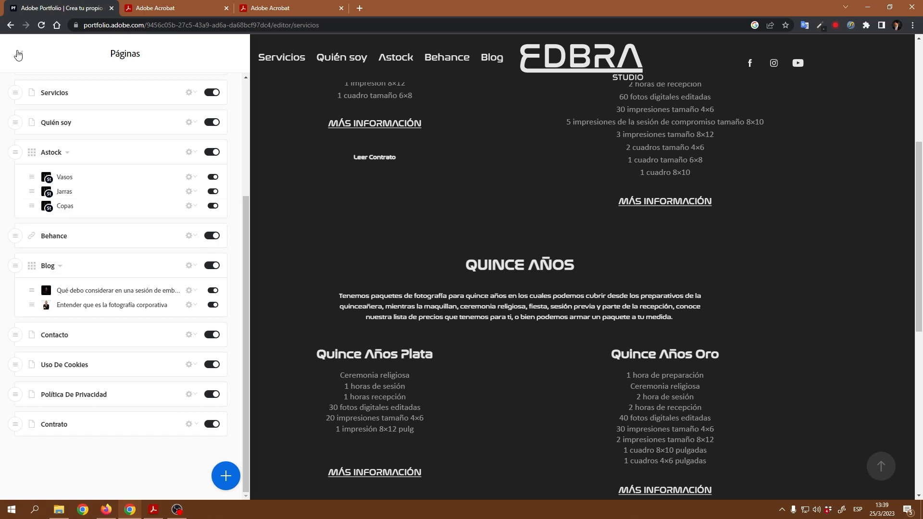
{"action": "left_click", "coordinate": [18, 56]}
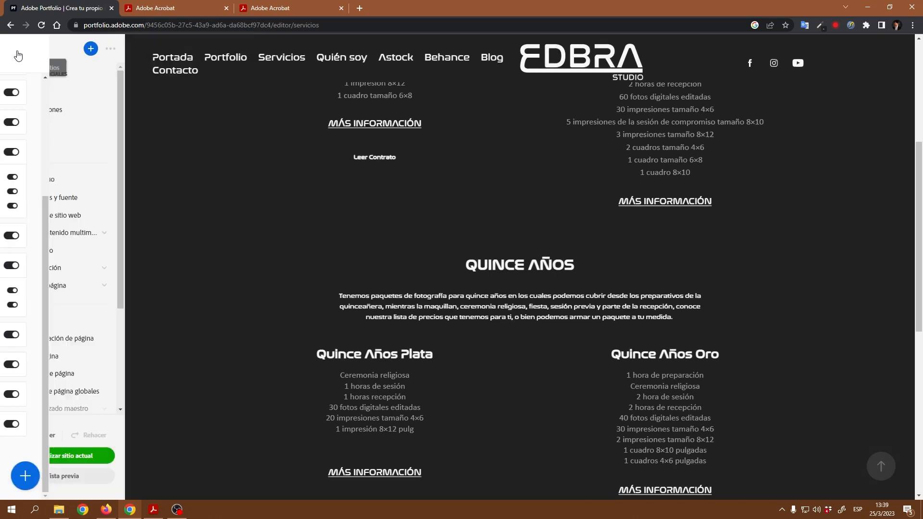
Step: Publish the site with Actualizar sitio actual and switch to the live site in Firefox
{"action": "left_click", "coordinate": [66, 459]}
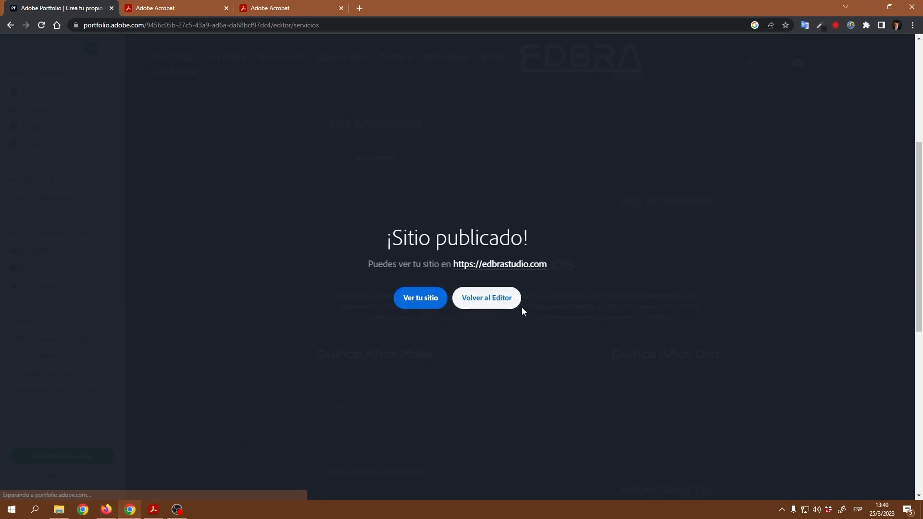
{"action": "left_click", "coordinate": [106, 509]}
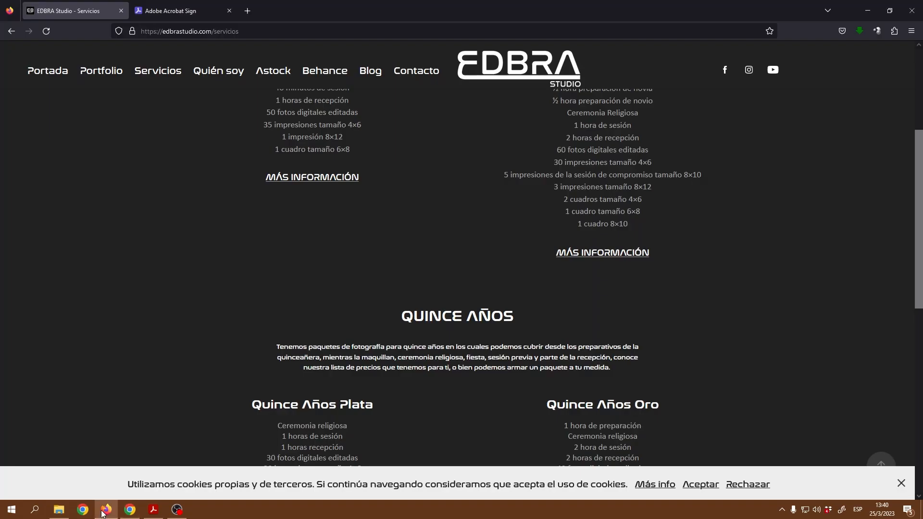
Step: Scroll up to the Bodas section and reload the live Servicios page
{"action": "scroll", "coordinate": [375, 221], "scroll_direction": "up", "scroll_amount": 3}
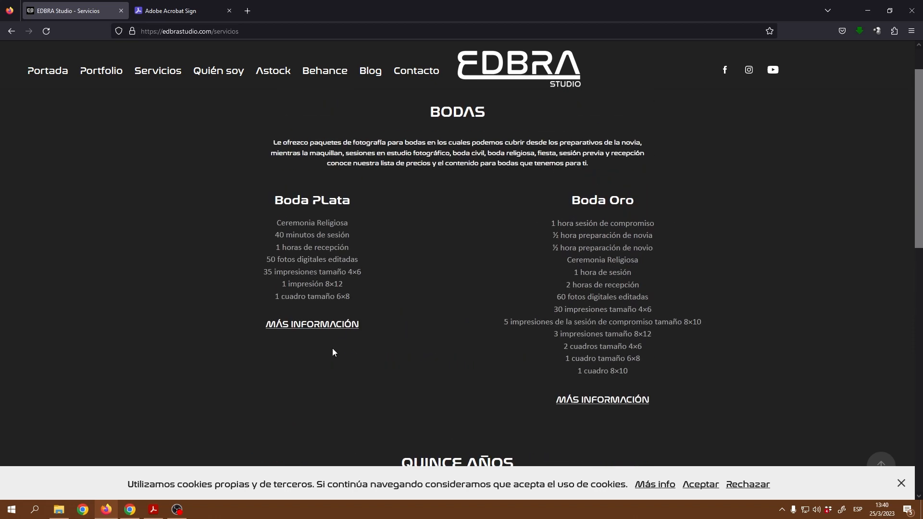
{"action": "left_click", "coordinate": [48, 34]}
Step: Back in the Portfolio editor, dismiss the published notice and select Leer Contrato
{"action": "left_click", "coordinate": [130, 510]}
{"action": "left_click", "coordinate": [468, 306]}
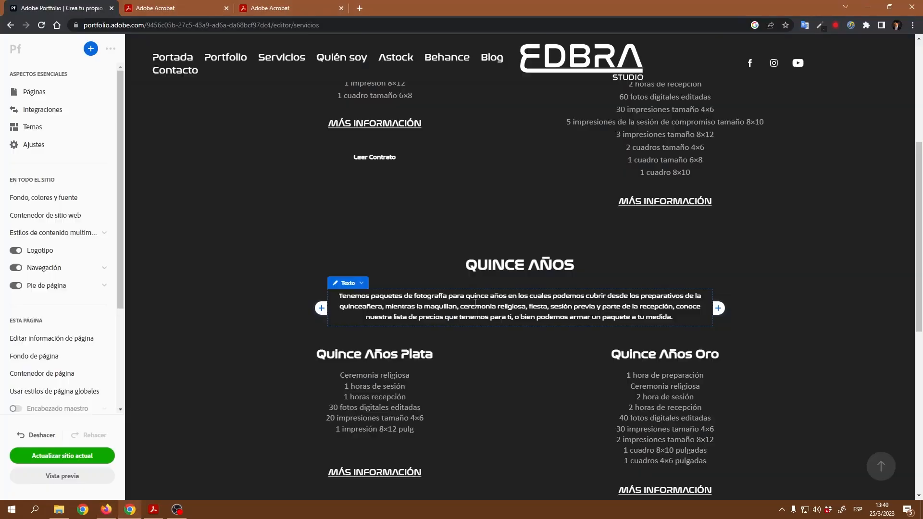
{"action": "left_click", "coordinate": [269, 61]}
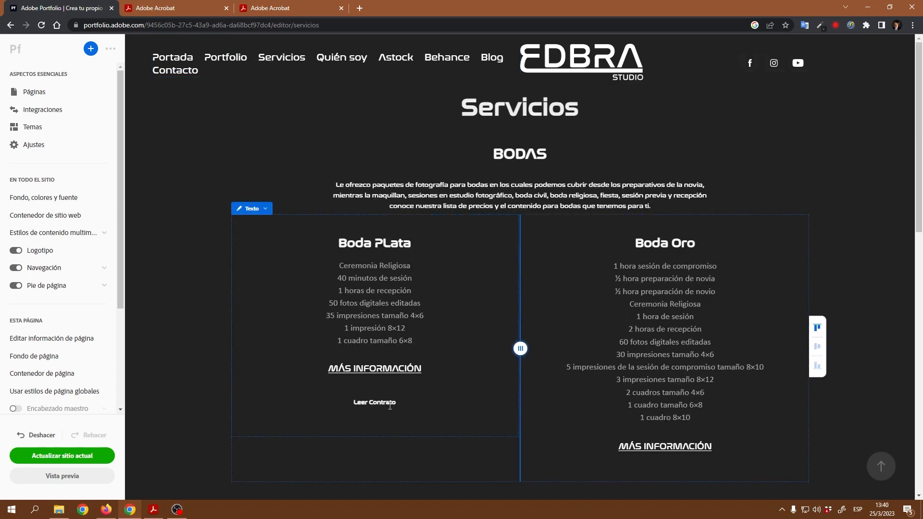
{"action": "left_click_drag", "start_coordinate": [397, 402], "coordinate": [352, 403]}
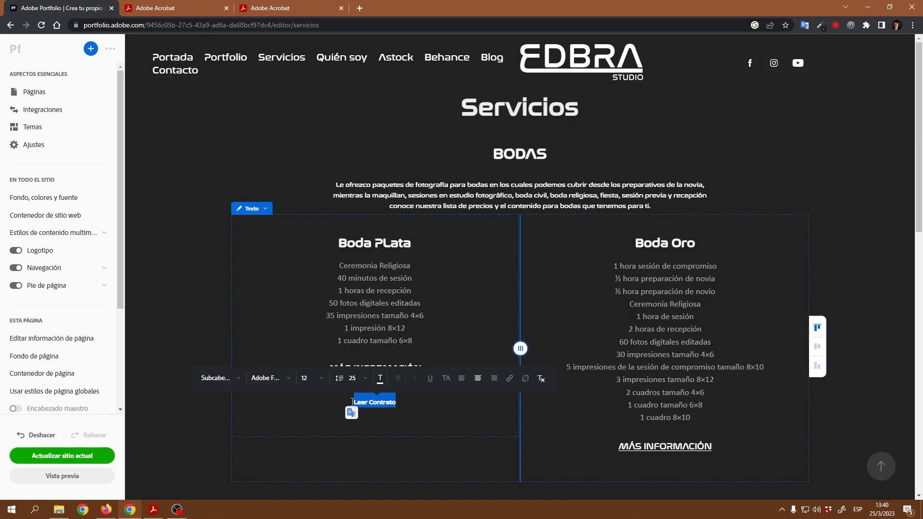
Step: Link Leer Contrato to the Contrato page and publish the site update
{"action": "left_click", "coordinate": [512, 378]}
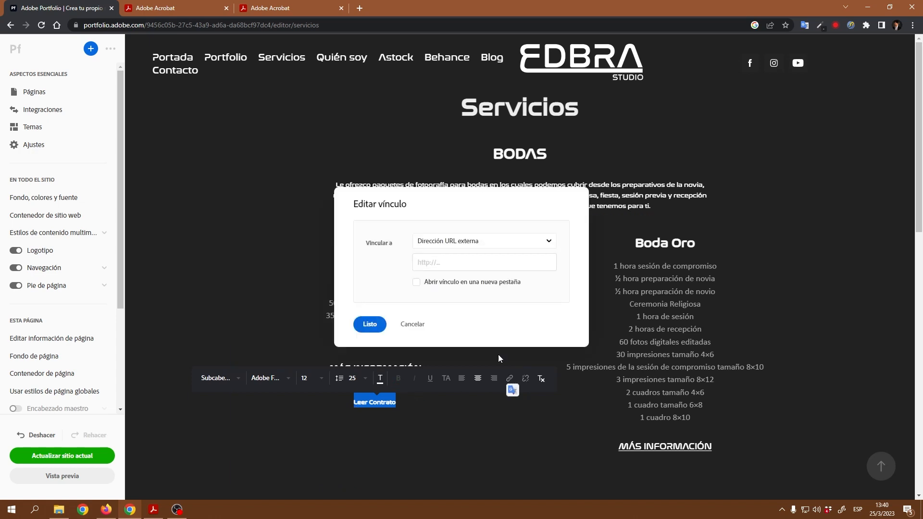
{"action": "left_click", "coordinate": [485, 248]}
{"action": "left_click", "coordinate": [447, 303]}
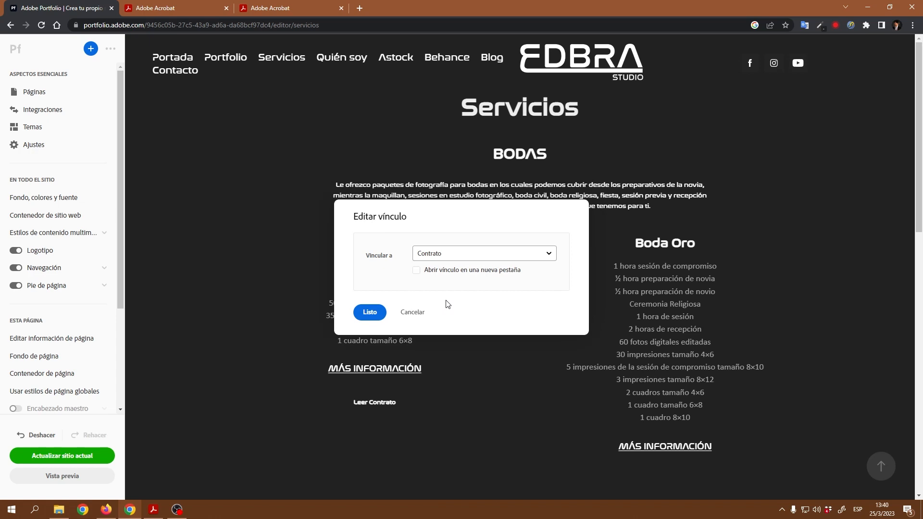
{"action": "left_click", "coordinate": [369, 313]}
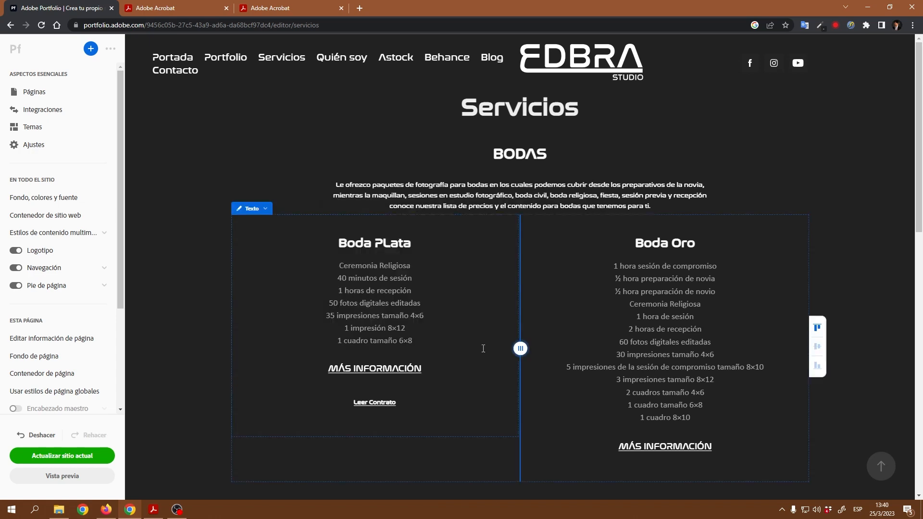
{"action": "left_click", "coordinate": [64, 459]}
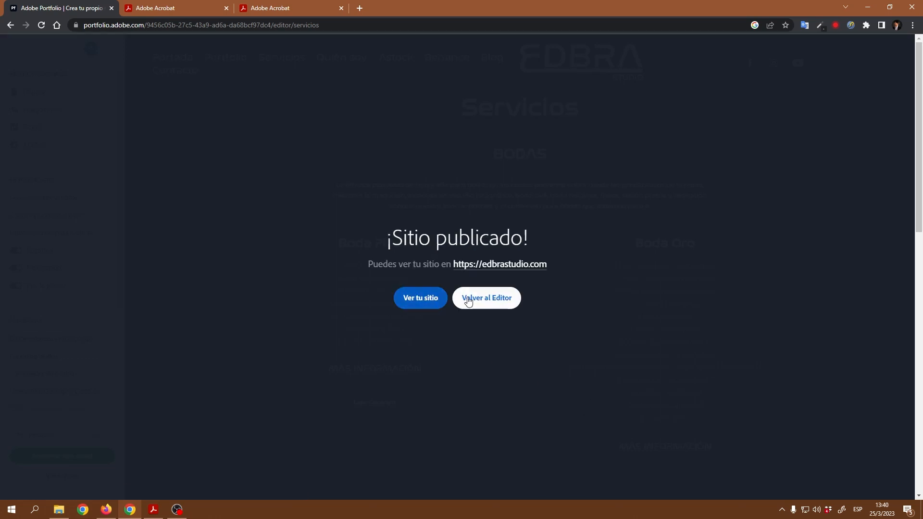
Step: Reload the live Servicios page in Firefox and follow the Leer Contrato link
{"action": "left_click", "coordinate": [106, 509]}
{"action": "left_click", "coordinate": [46, 32]}
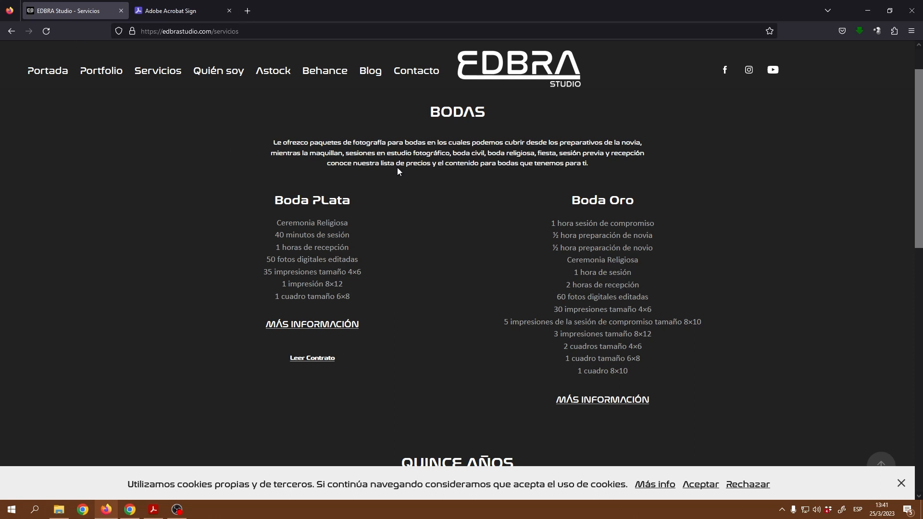
{"action": "left_click", "coordinate": [324, 361]}
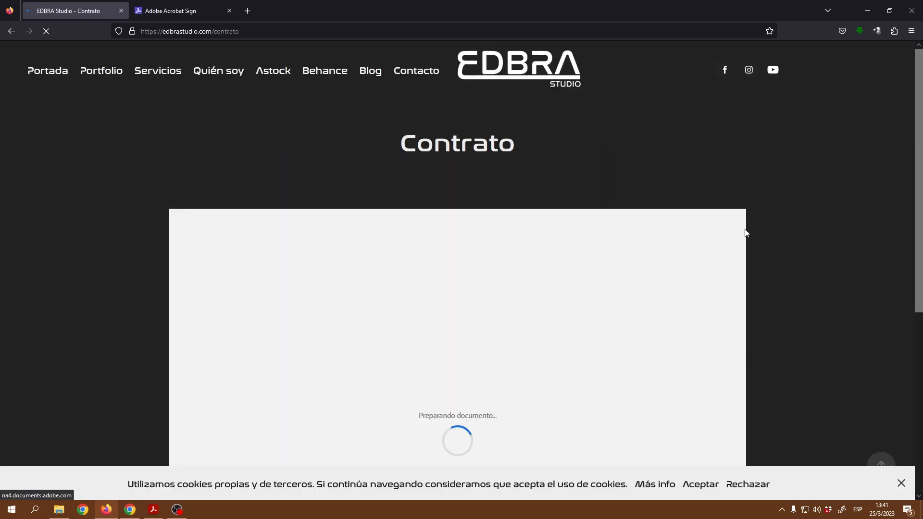
Step: Accept the site's cookie notice and Adobe's terms to begin filling the form
{"action": "scroll", "coordinate": [804, 230], "scroll_direction": "down", "scroll_amount": 4}
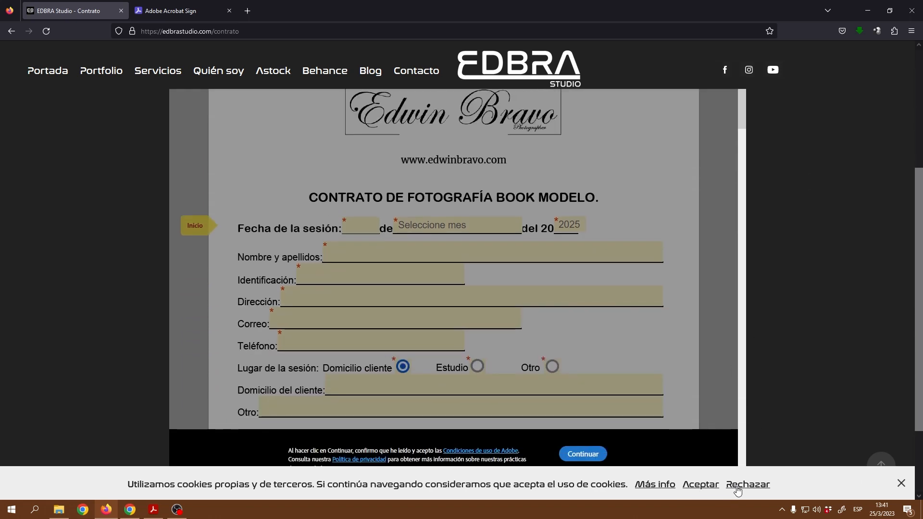
{"action": "left_click", "coordinate": [714, 489]}
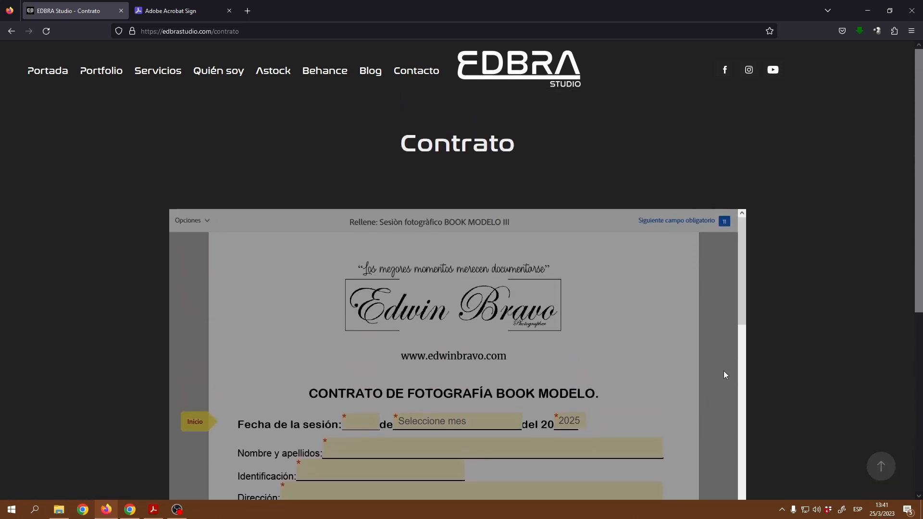
{"action": "scroll", "coordinate": [808, 232], "scroll_direction": "down", "scroll_amount": 6}
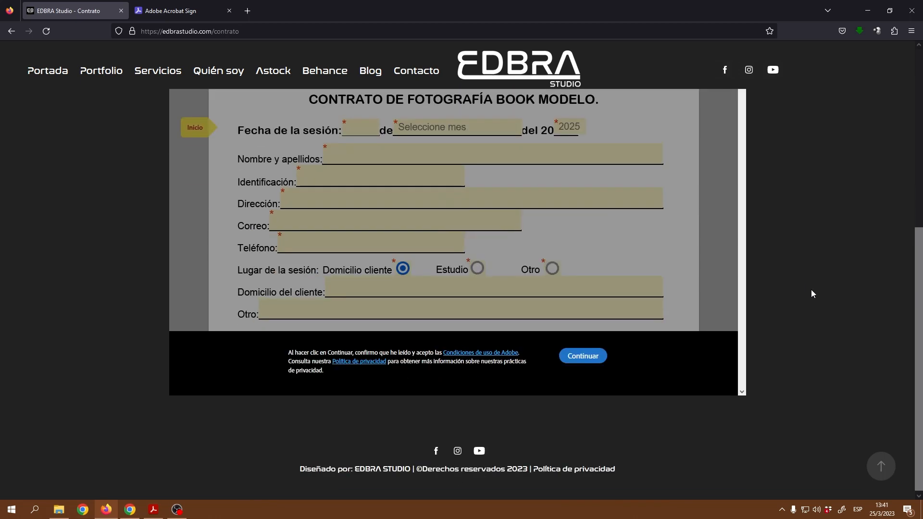
{"action": "left_click", "coordinate": [580, 356]}
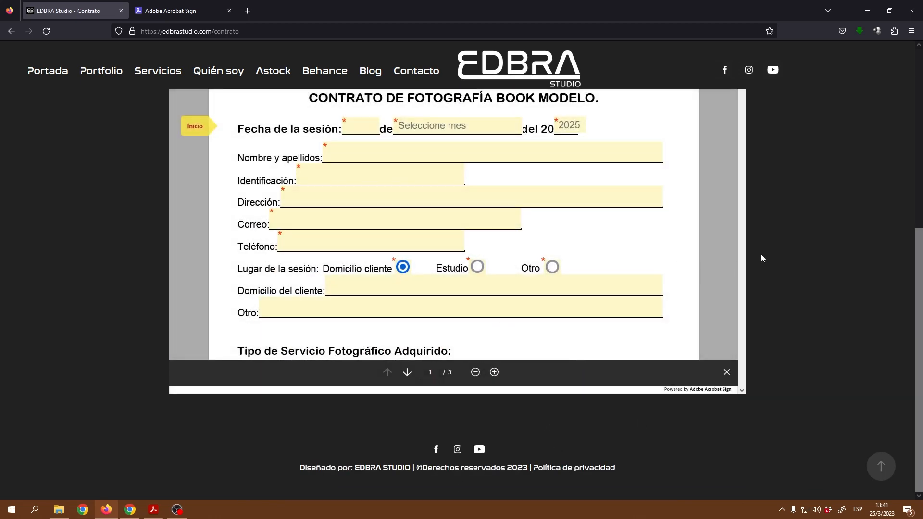
{"action": "scroll", "coordinate": [761, 258], "scroll_direction": "up", "scroll_amount": 1}
Step: Enter the session date with day 222 and month Enero
{"action": "left_click", "coordinate": [372, 171]}
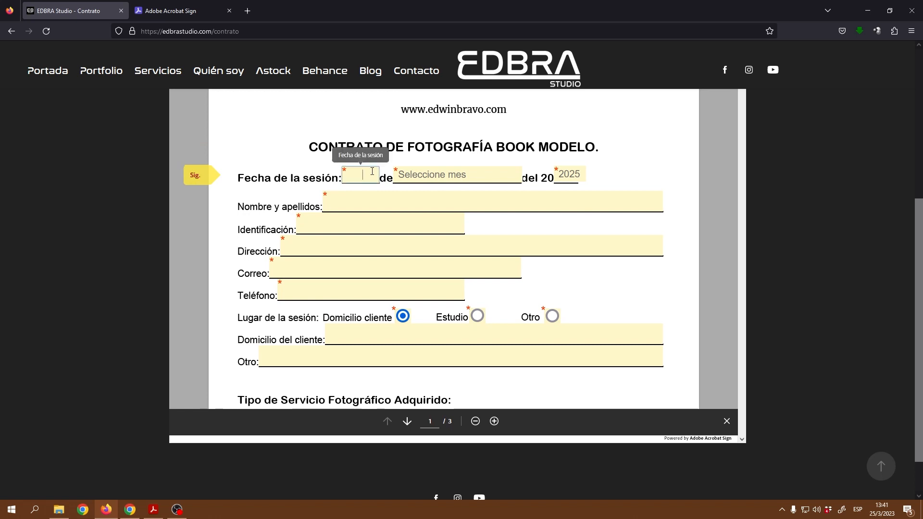
{"action": "type", "text": "222"}
{"action": "left_click", "coordinate": [447, 175]}
{"action": "left_click", "coordinate": [411, 212]}
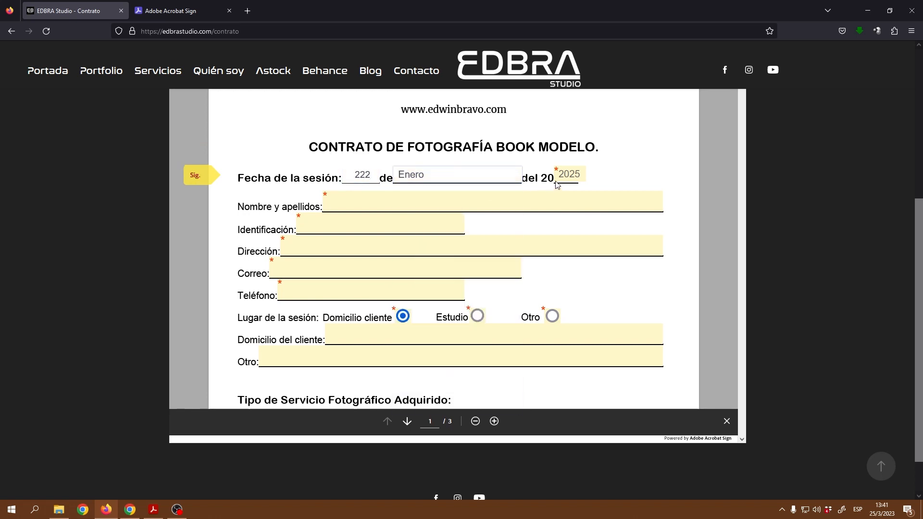
Step: Fill the client name, identification, address and phone fields with test entries
{"action": "left_click", "coordinate": [413, 202]}
{"action": "type", "text": "2"}
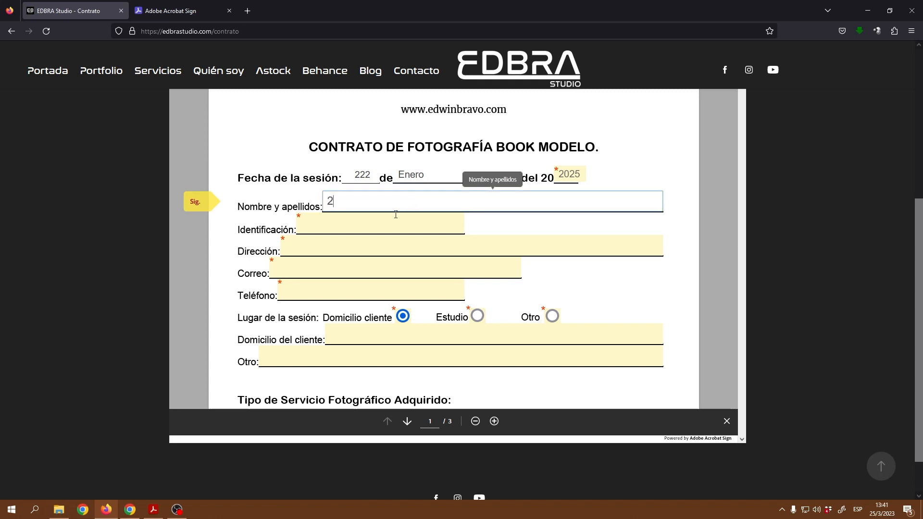
{"action": "left_click", "coordinate": [397, 220]}
{"action": "type", "text": "ggg"}
{"action": "left_click", "coordinate": [375, 249]}
{"action": "type", "text": "gg"}
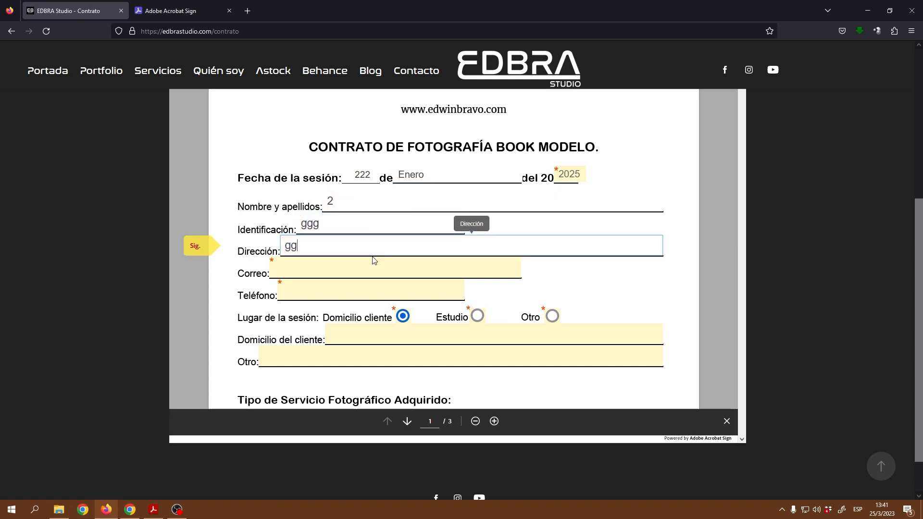
{"action": "type", "text": "gg"}
{"action": "left_click", "coordinate": [377, 264]}
{"action": "type", "text": "gggg"}
{"action": "left_click", "coordinate": [423, 291]}
{"action": "type", "text": "gggg"}
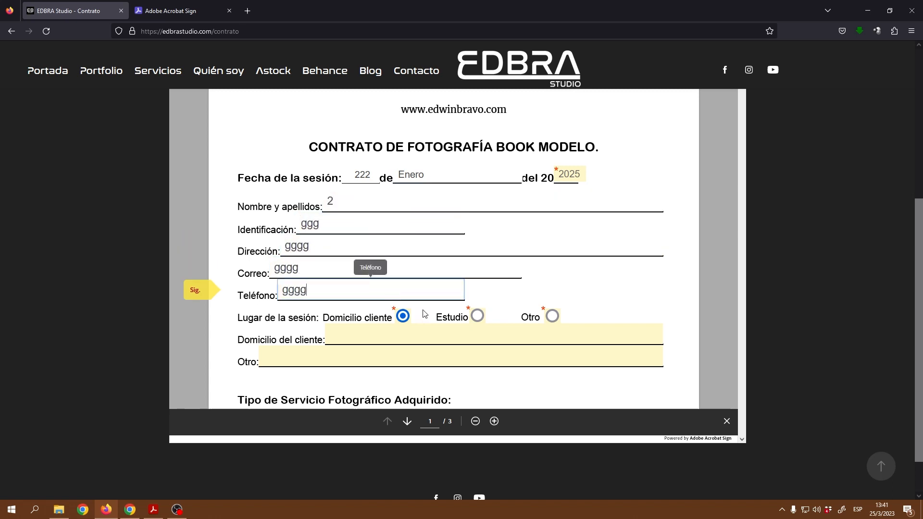
Step: Answer SI to the discount question and enter the 2% discount
{"action": "scroll", "coordinate": [421, 321], "scroll_direction": "down", "scroll_amount": 3}
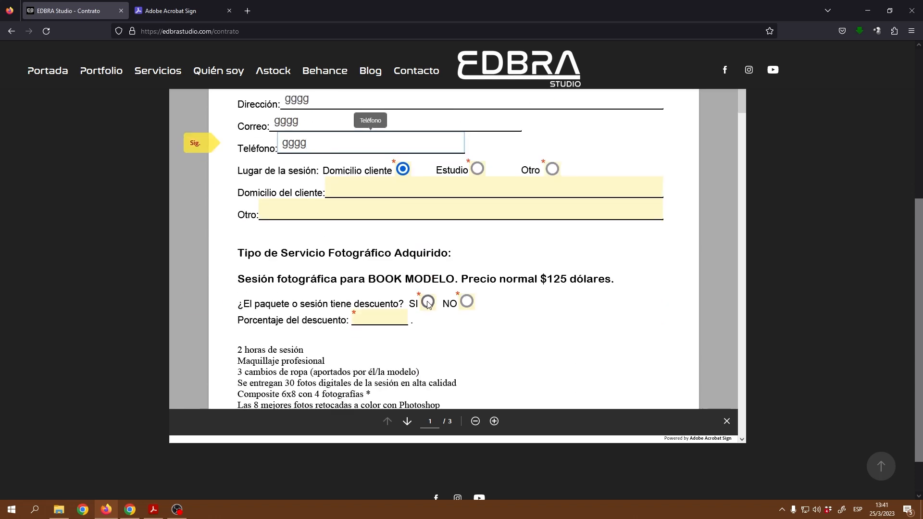
{"action": "left_click", "coordinate": [428, 303]}
{"action": "left_click", "coordinate": [378, 319]}
{"action": "type", "text": "0"}
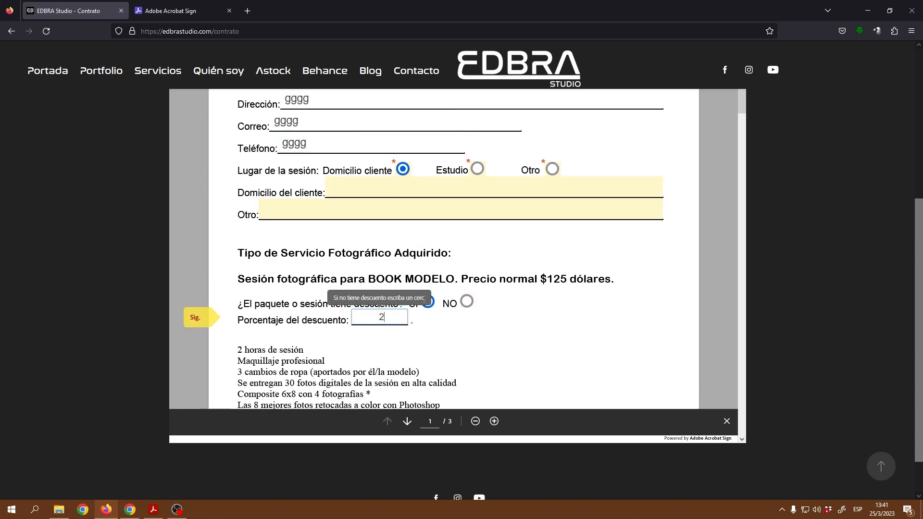
{"action": "scroll", "coordinate": [448, 269], "scroll_direction": "down", "scroll_amount": 7}
Step: Fill the client name in the terms, answer SI to subscription, and open the signature prompt
{"action": "left_click", "coordinate": [461, 250]}
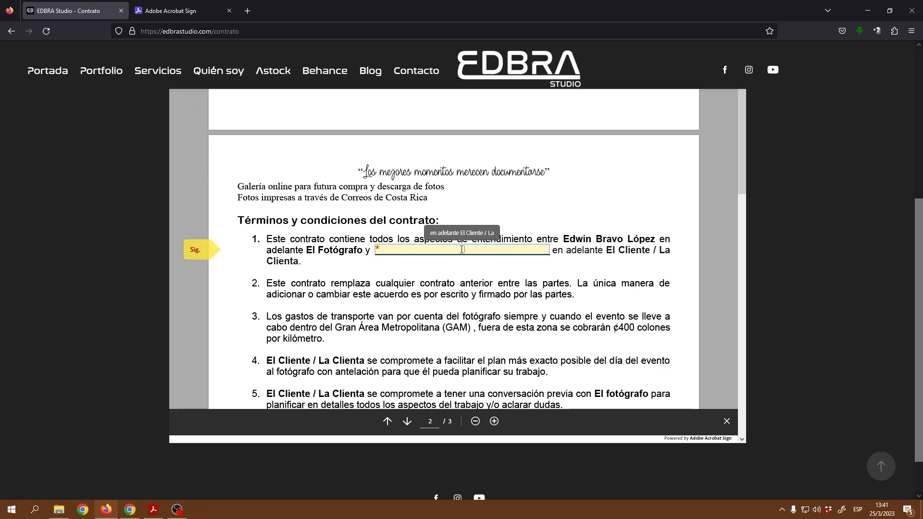
{"action": "scroll", "coordinate": [466, 255], "scroll_direction": "down", "scroll_amount": 5}
{"action": "scroll", "coordinate": [467, 256], "scroll_direction": "down", "scroll_amount": 10}
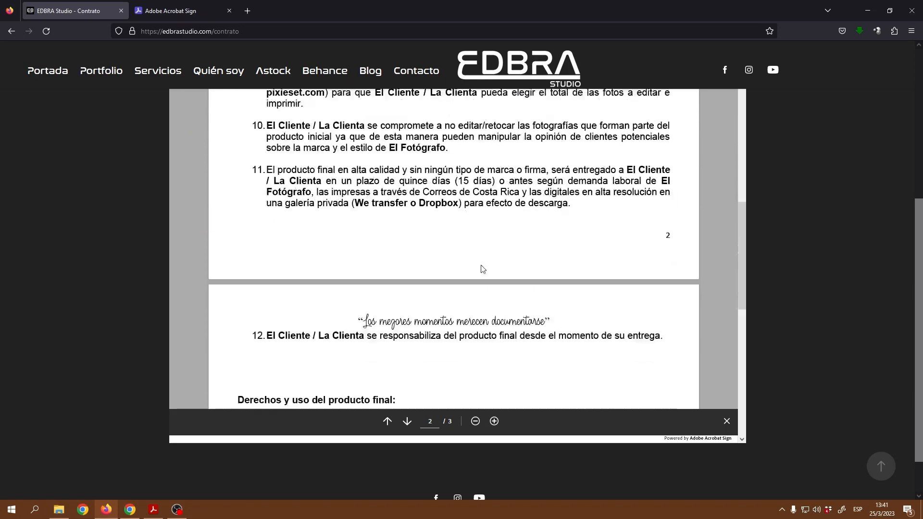
{"action": "scroll", "coordinate": [455, 234], "scroll_direction": "up", "scroll_amount": 2}
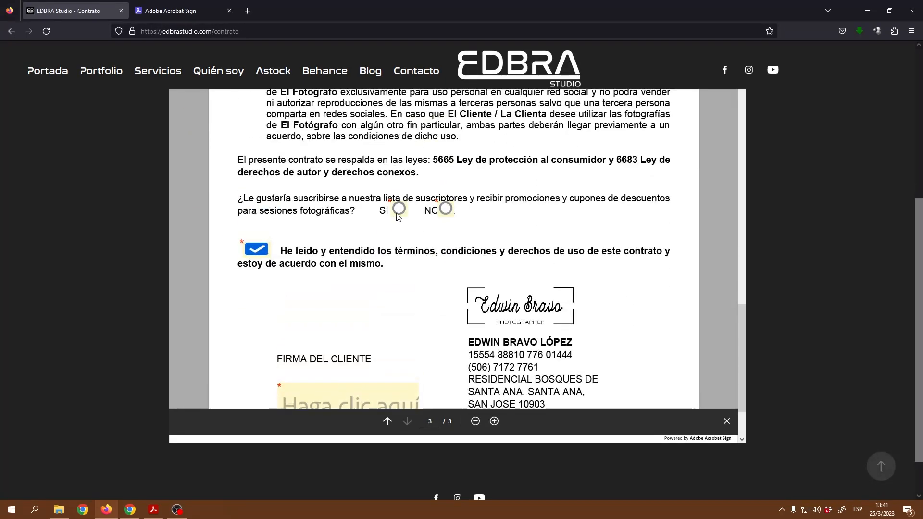
{"action": "left_click", "coordinate": [399, 208]}
{"action": "scroll", "coordinate": [352, 307], "scroll_direction": "down", "scroll_amount": 2}
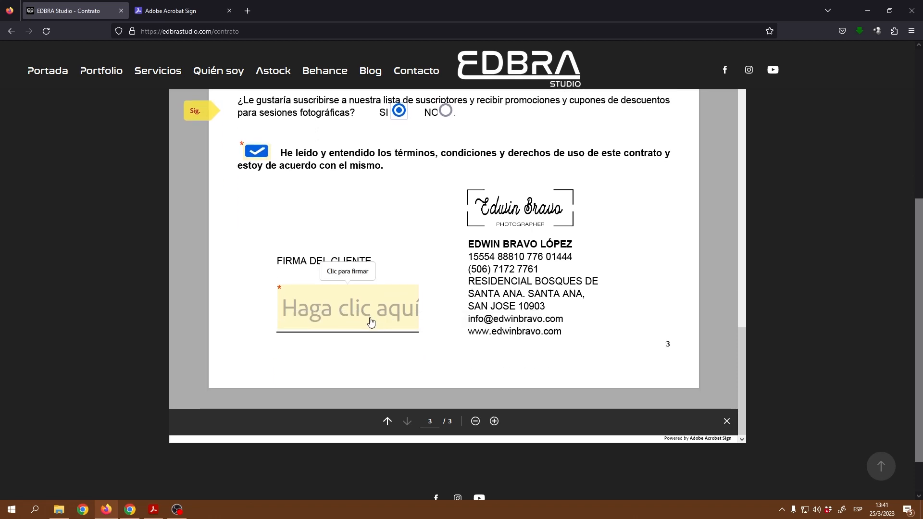
{"action": "left_click", "coordinate": [377, 321]}
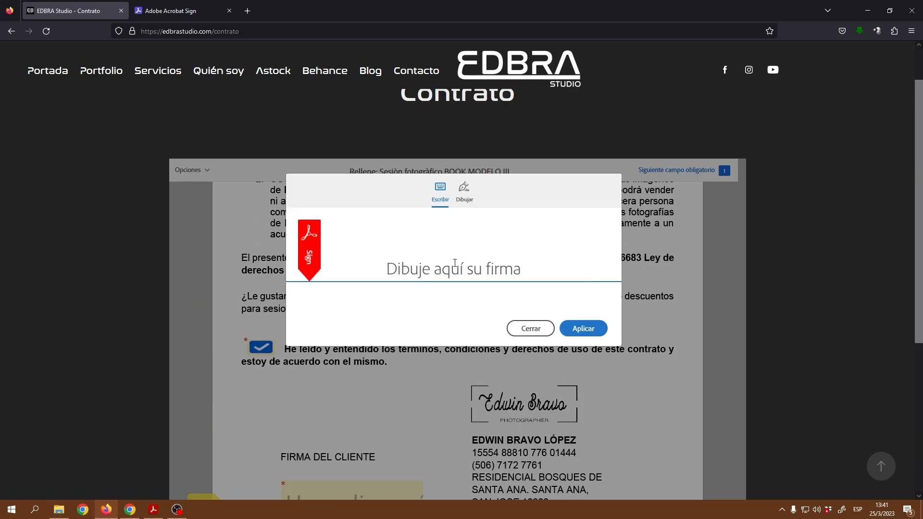
Step: Apply a typed signature with the signer's name to the client signature field
{"action": "left_click", "coordinate": [464, 190]}
{"action": "left_click", "coordinate": [440, 192]}
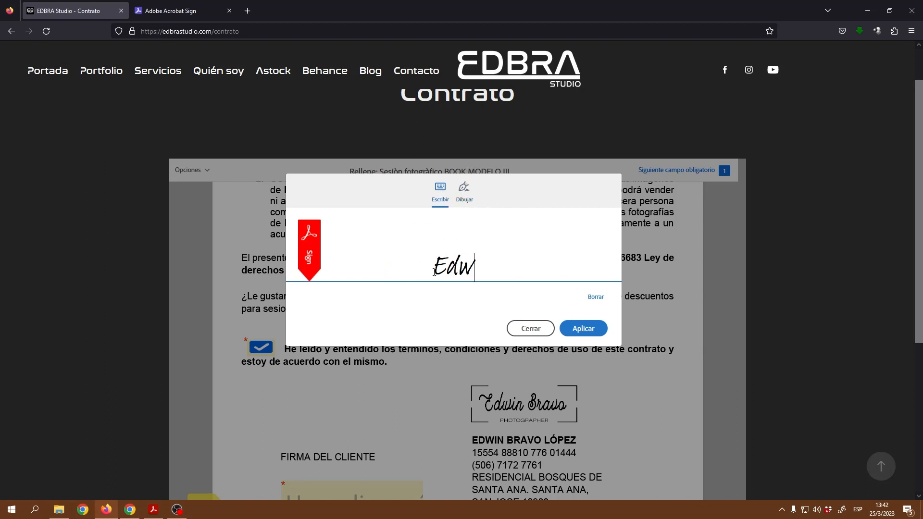
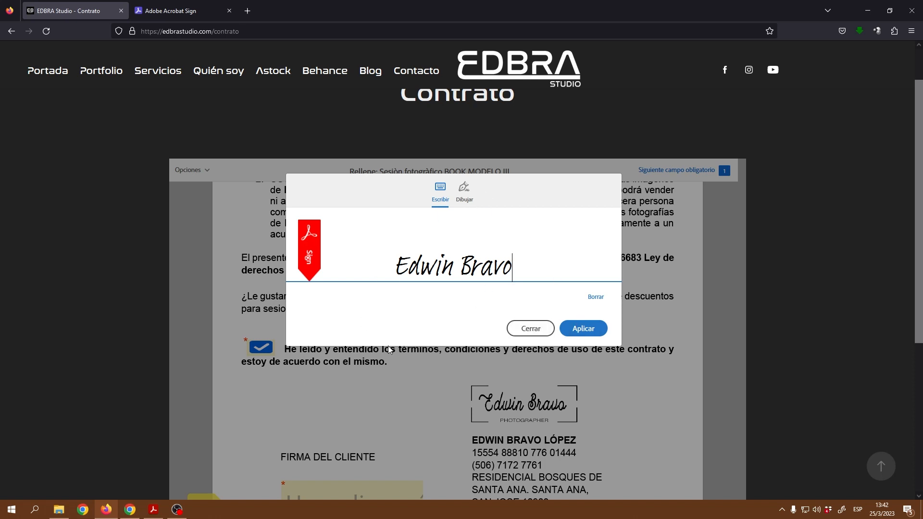
{"action": "left_click", "coordinate": [585, 331]}
{"action": "scroll", "coordinate": [443, 392], "scroll_direction": "down", "scroll_amount": 4}
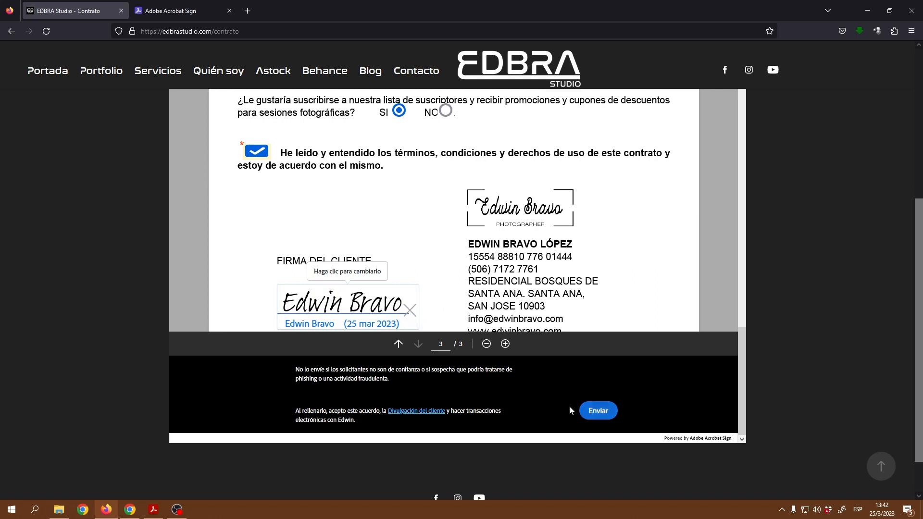
Step: Send the signed contract after entering the signer's e-mail address in Introduzca sus datos
{"action": "left_click", "coordinate": [596, 411]}
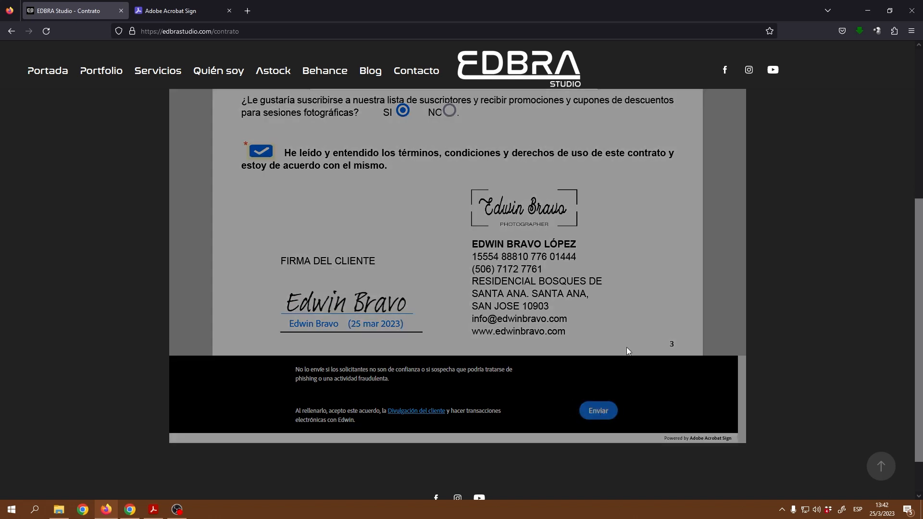
{"action": "scroll", "coordinate": [739, 326], "scroll_direction": "up", "scroll_amount": 5}
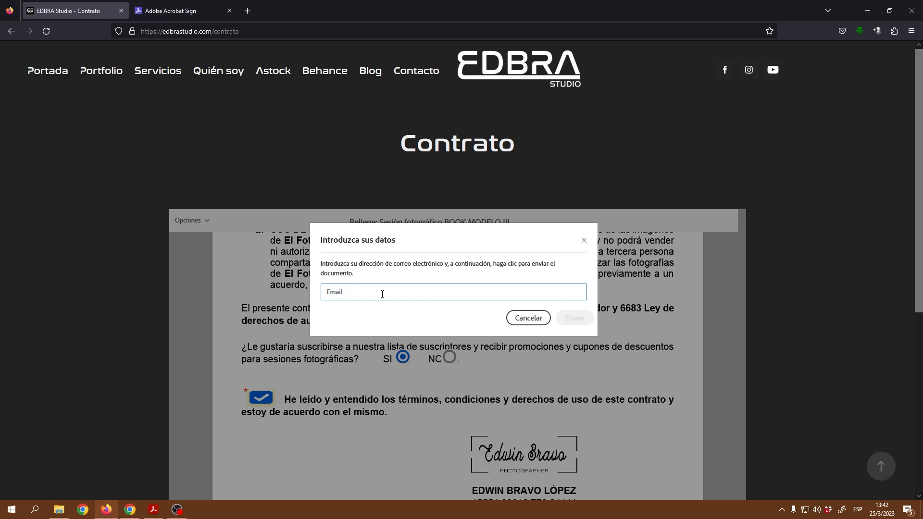
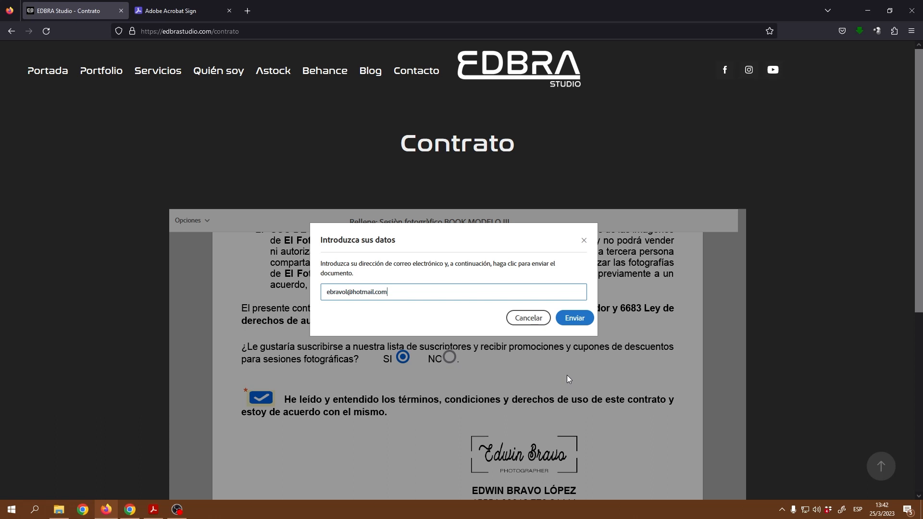
{"action": "left_click", "coordinate": [574, 318]}
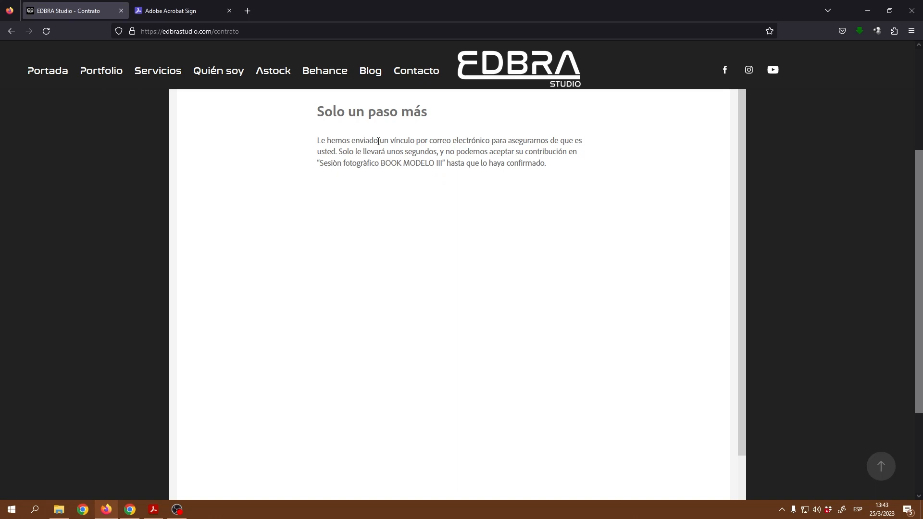
Step: Launch the signed PDF from the Action Center's 'Documento completado' Acrobat notification
{"action": "scroll", "coordinate": [570, 243], "scroll_direction": "down", "scroll_amount": 5}
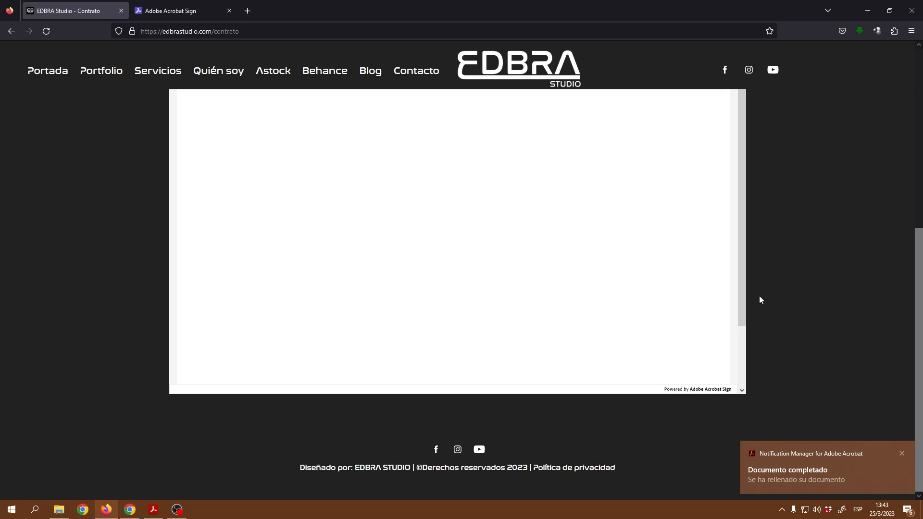
{"action": "scroll", "coordinate": [799, 265], "scroll_direction": "up", "scroll_amount": 2}
{"action": "scroll", "coordinate": [800, 265], "scroll_direction": "up", "scroll_amount": 2}
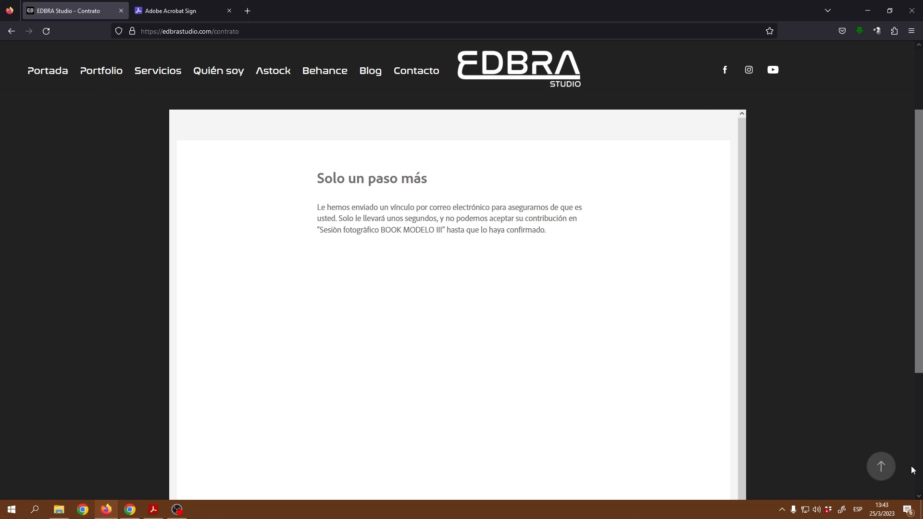
{"action": "left_click", "coordinate": [908, 515]}
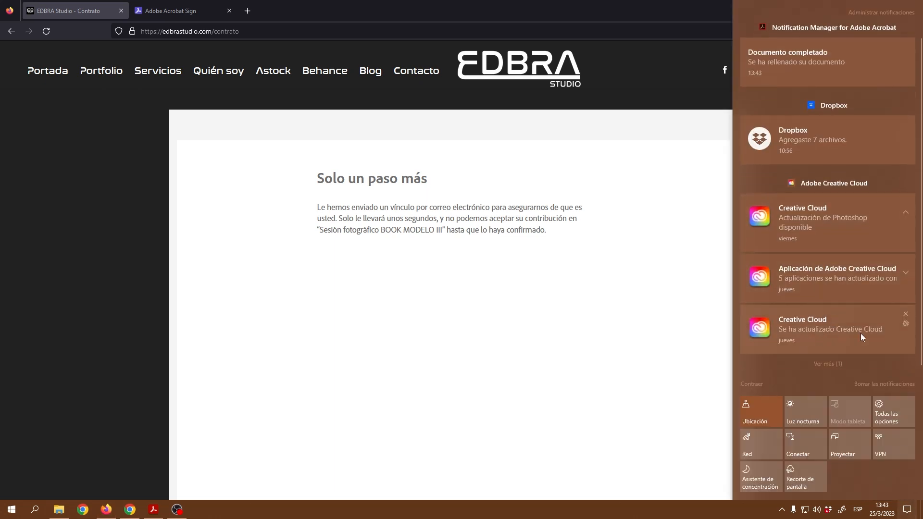
{"action": "left_click", "coordinate": [786, 60]}
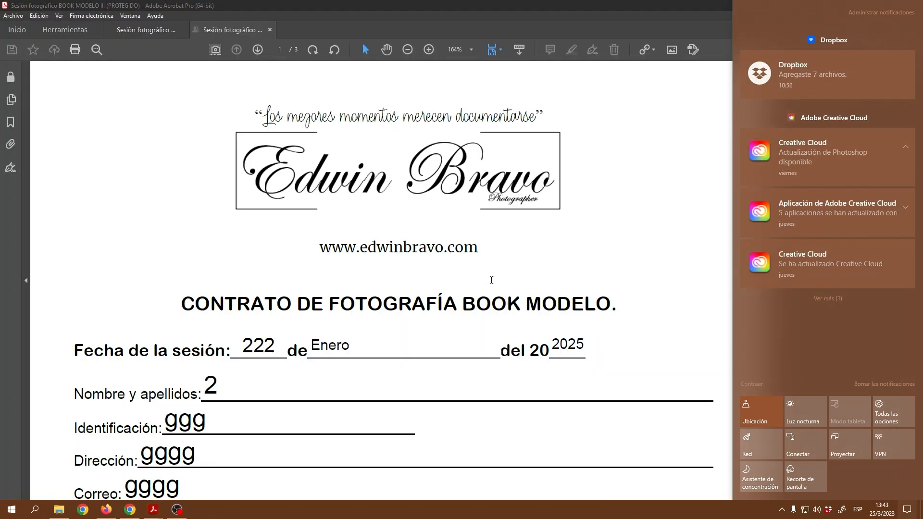
Step: Review the contract down to page 3, showing the client's signature dated 25 mar. 2023
{"action": "left_click", "coordinate": [675, 175]}
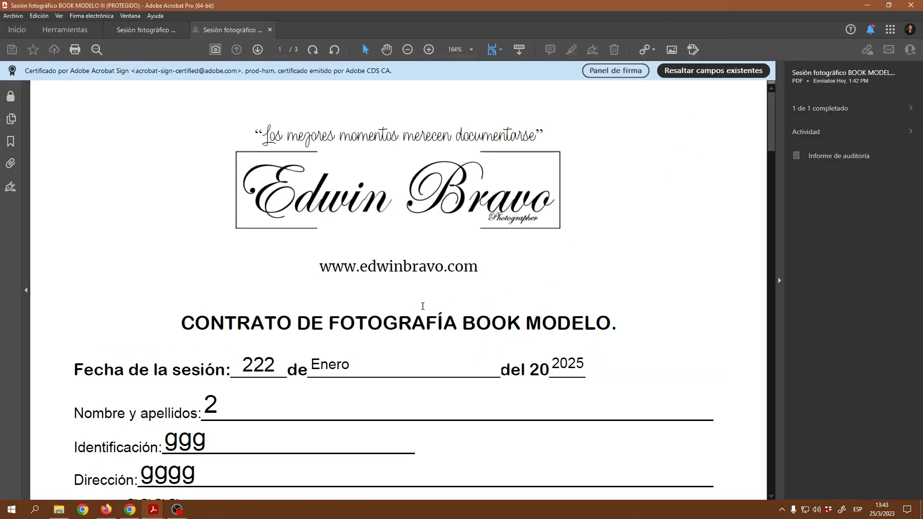
{"action": "scroll", "coordinate": [285, 272], "scroll_direction": "down", "scroll_amount": 4}
{"action": "scroll", "coordinate": [361, 318], "scroll_direction": "down", "scroll_amount": 15}
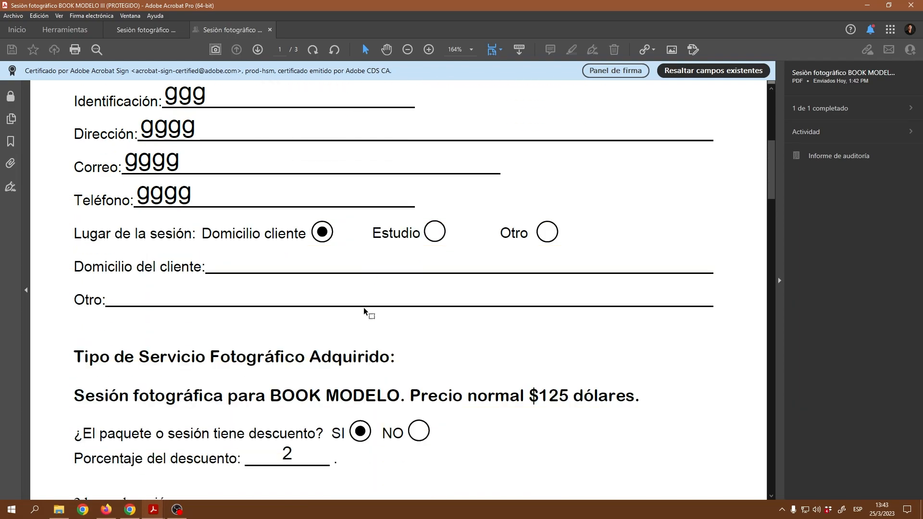
{"action": "scroll", "coordinate": [323, 277], "scroll_direction": "down", "scroll_amount": 16}
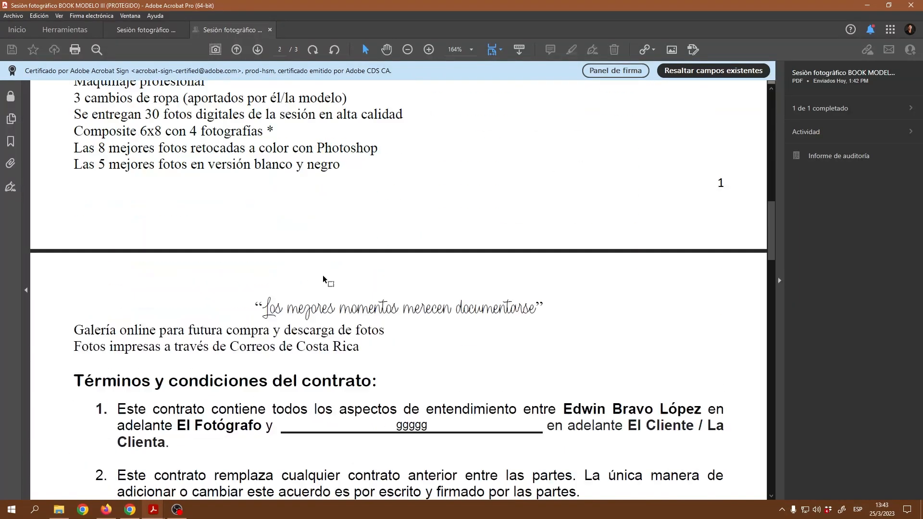
{"action": "scroll", "coordinate": [323, 277], "scroll_direction": "down", "scroll_amount": 20}
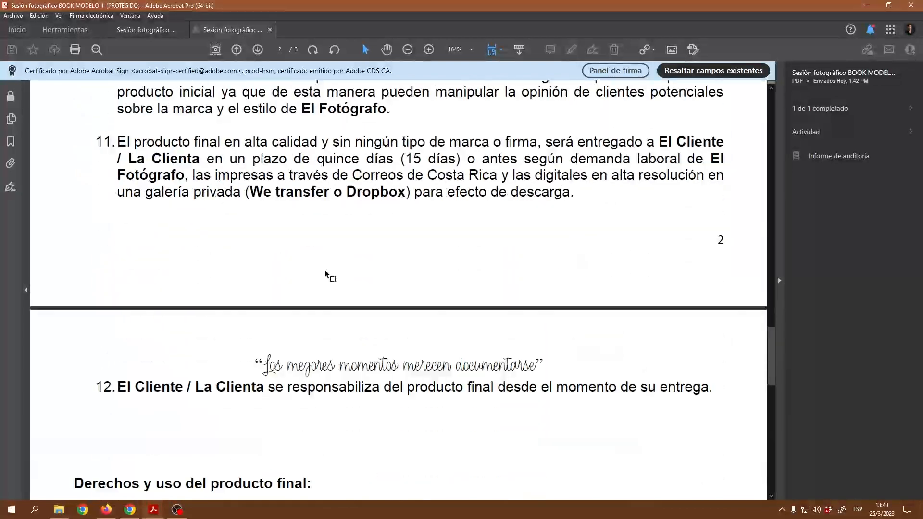
{"action": "scroll", "coordinate": [325, 274], "scroll_direction": "down", "scroll_amount": 12}
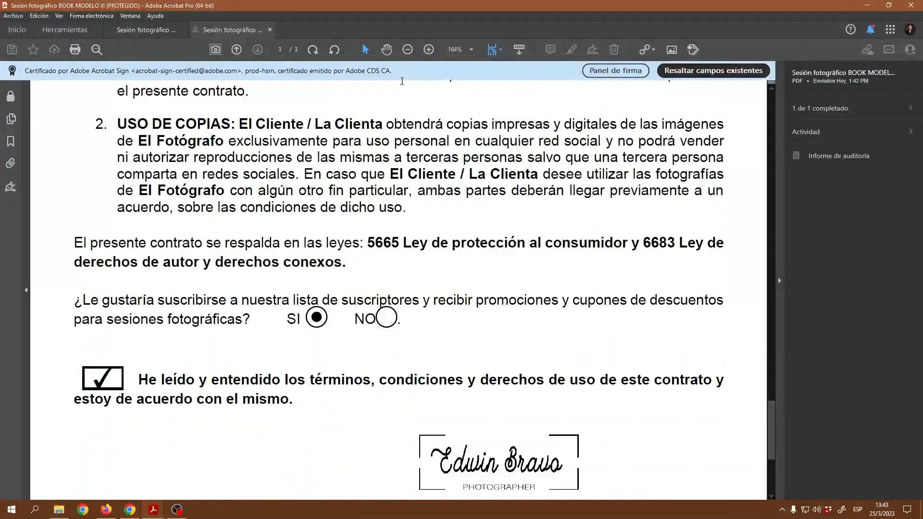
{"action": "left_click", "coordinate": [408, 49]}
{"action": "left_click", "coordinate": [407, 49]}
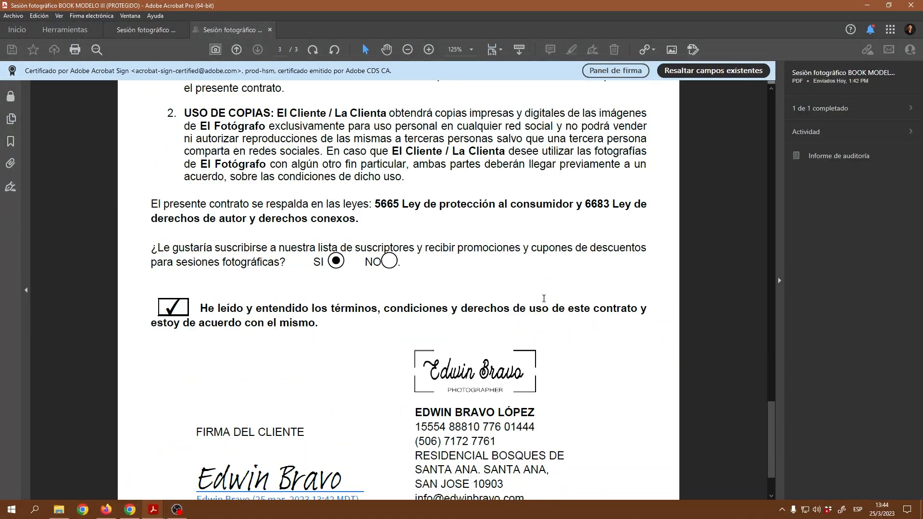
{"action": "scroll", "coordinate": [565, 307], "scroll_direction": "down", "scroll_amount": 1}
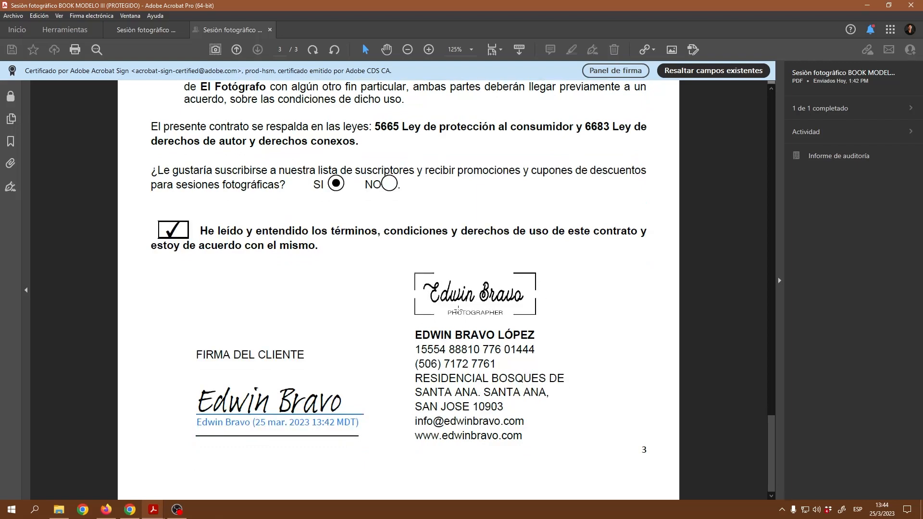